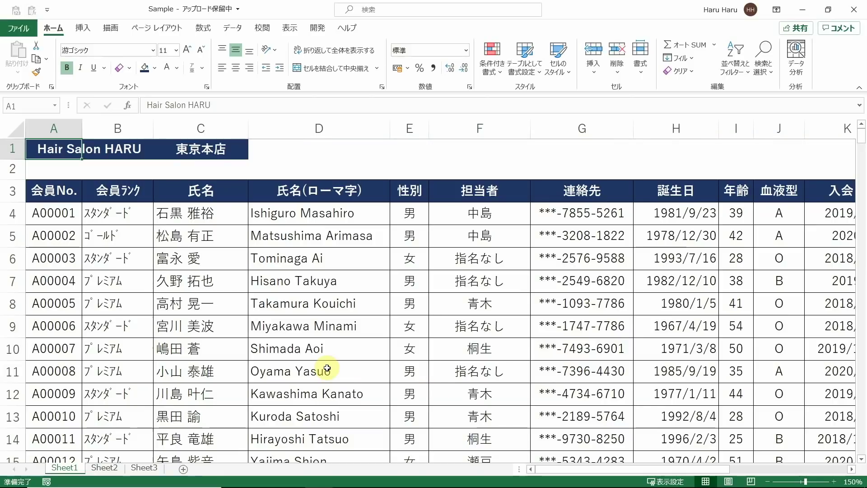
Look over the member list on Sheet2 and the monthly schedule in the スケジュール表 workbook, returning to the Sample workbook
key(ctrl+Page_Down)
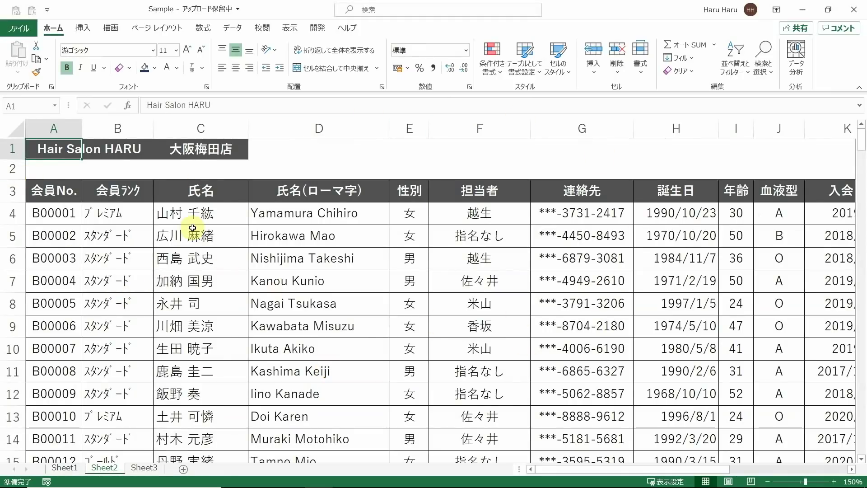
scroll(474, 270, down, 7)
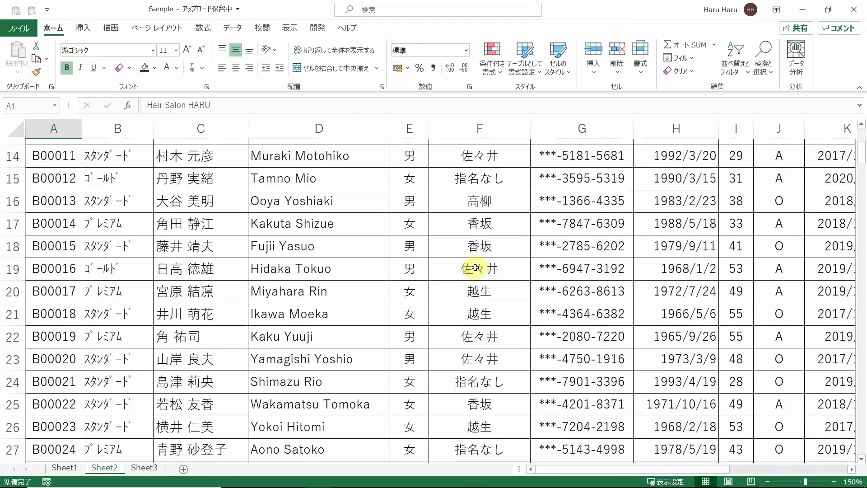
scroll(473, 319, up, 1)
key(alt+Tab)
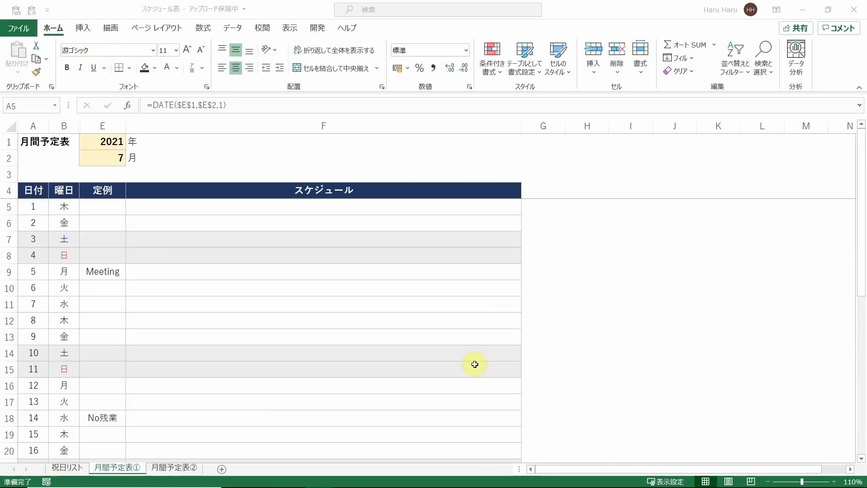
key(alt+Tab)
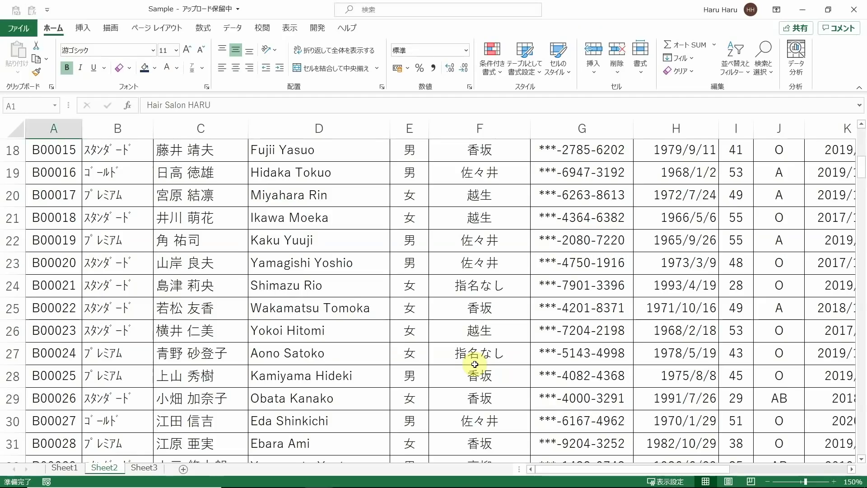
Examine the remaining columns and lower rows of the member table on Sheet1 and return to its beginning
key(ctrl+Page_Up)
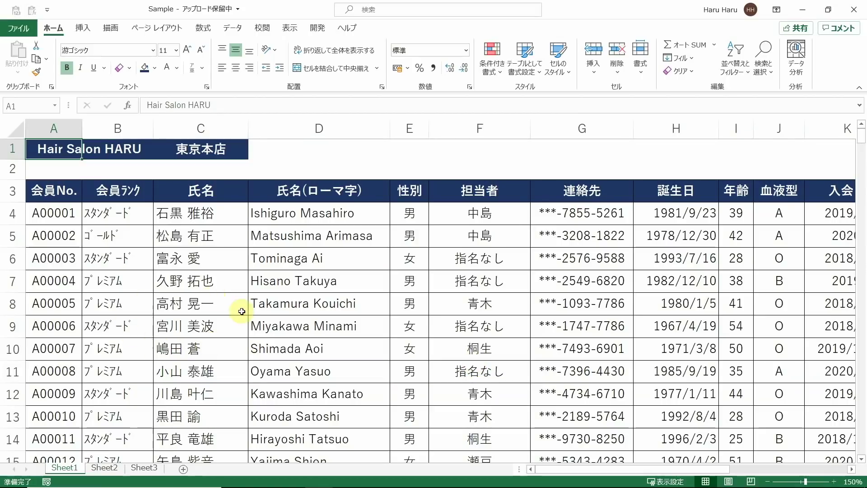
scroll(548, 335, right, 5)
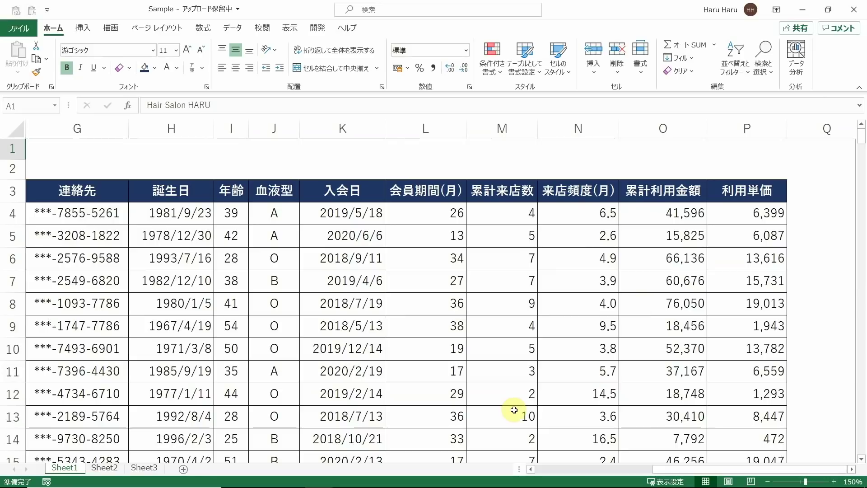
scroll(514, 409, down, 5)
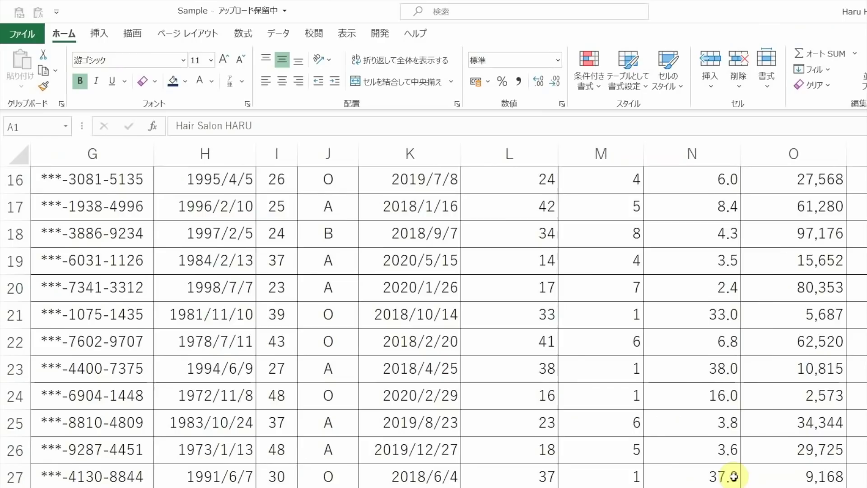
key(ctrl+Home)
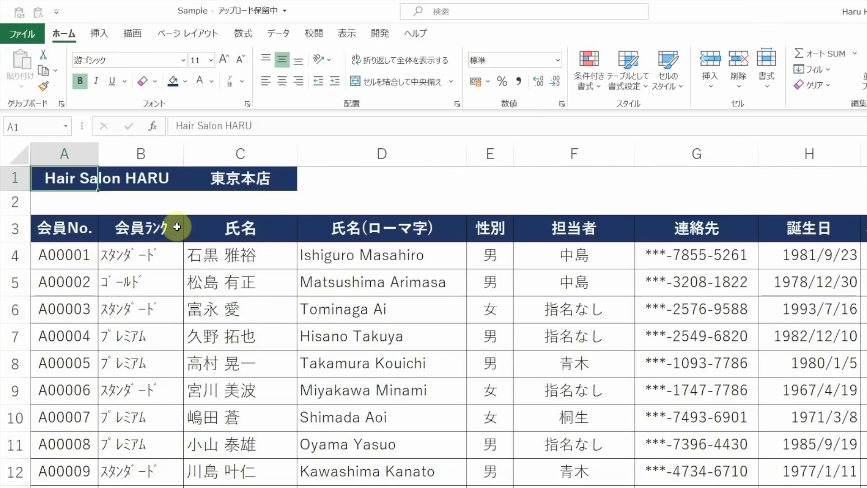
Freeze the panes of Sheet1 at cell D4 so rows 1–3 and columns A–C stay fixed
click(444, 258)
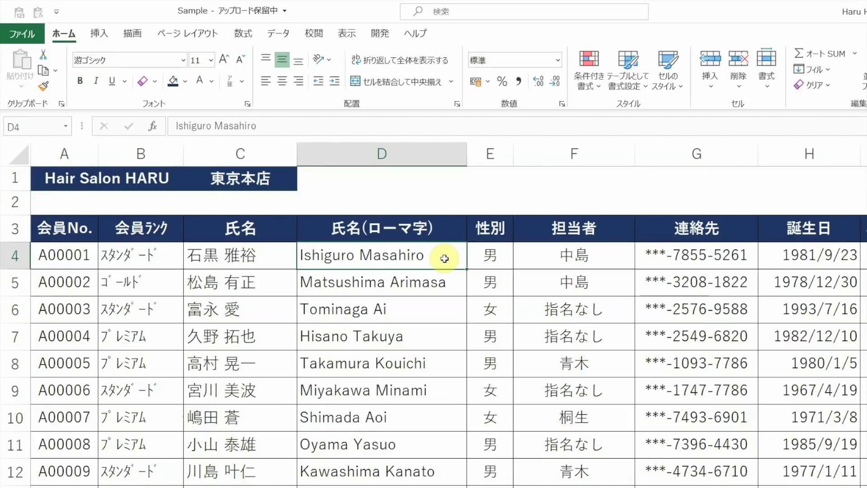
click(348, 34)
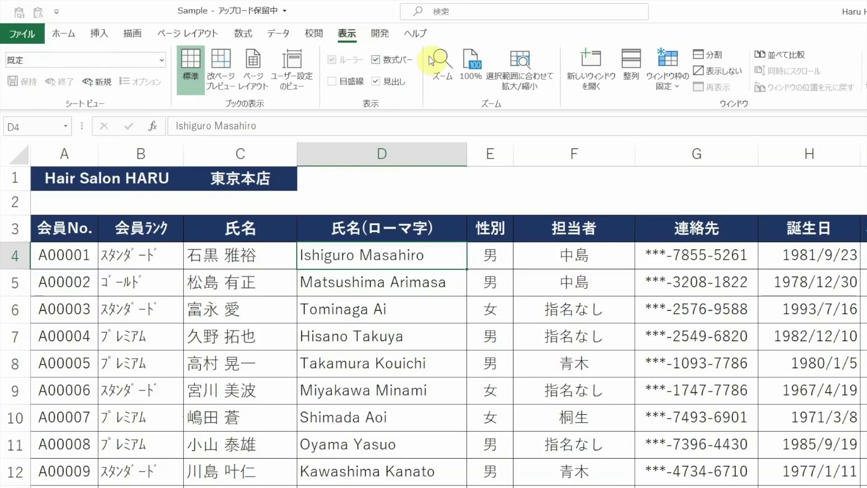
click(665, 58)
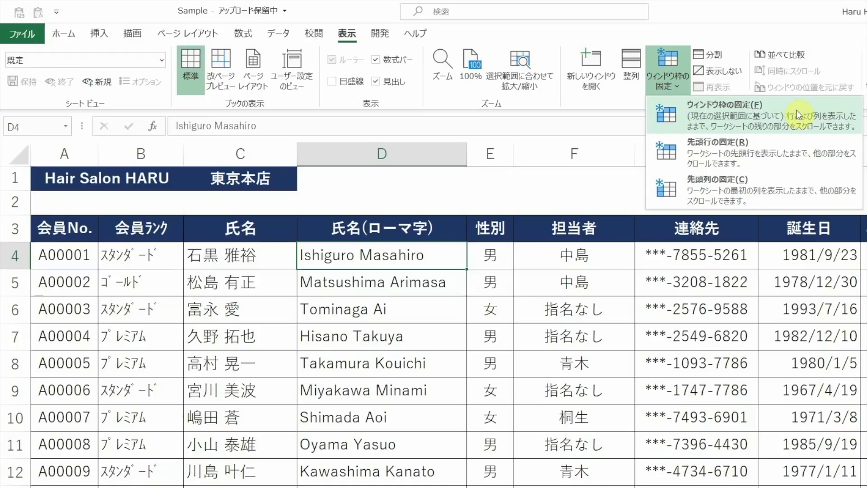
click(796, 109)
Check the frozen header rows and name columns while moving through distant rows and columns of the member table
scroll(762, 364, right, 2)
scroll(575, 362, down, 3)
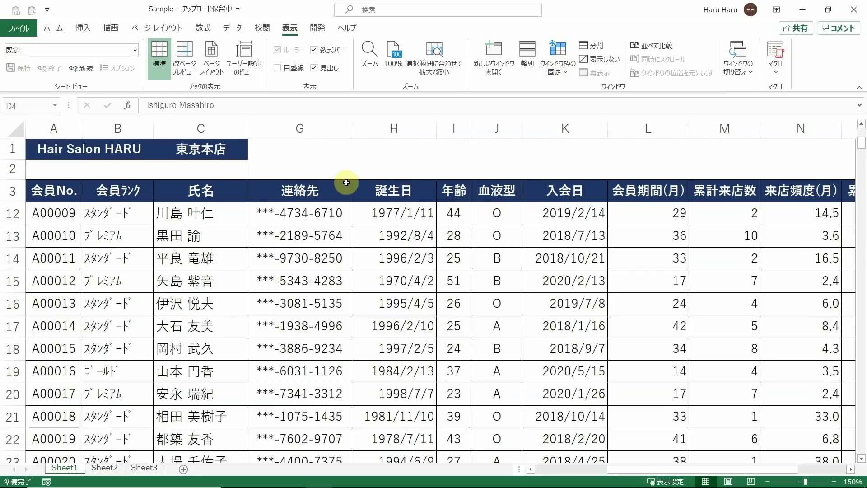
scroll(420, 278, down, 2)
scroll(420, 279, right, 1)
scroll(420, 279, down, 2)
scroll(417, 271, left, 4)
scroll(425, 354, up, 3)
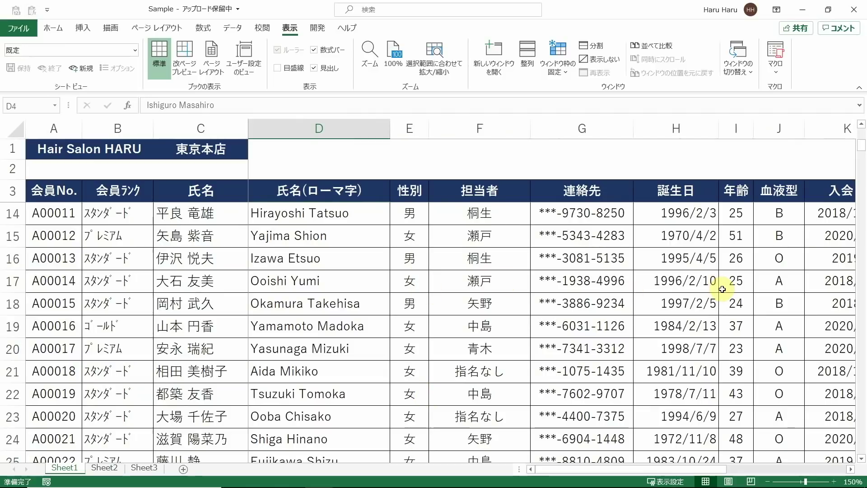
scroll(723, 289, up, 3)
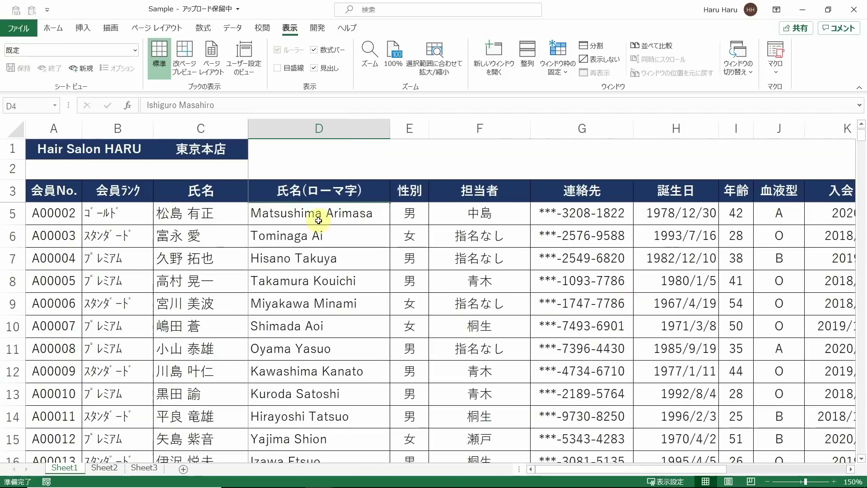
scroll(210, 253, up, 1)
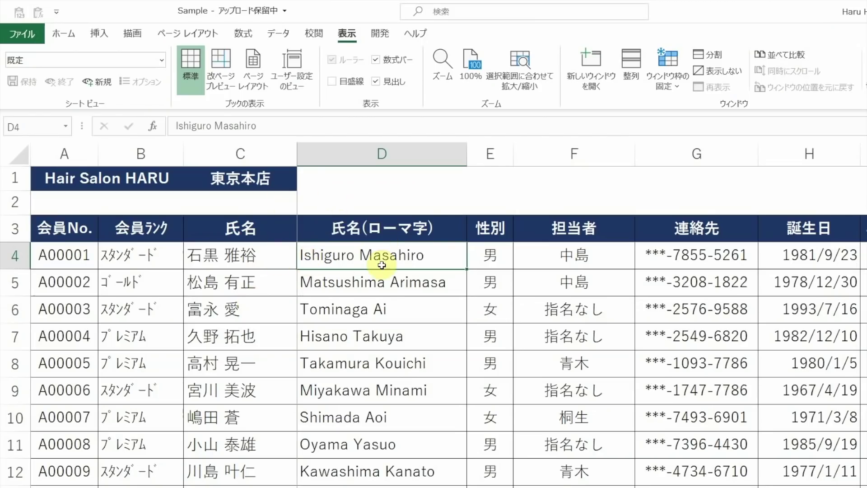
Unfreeze the panes on Sheet1 and check that the header rows move with the rest of the table
click(687, 55)
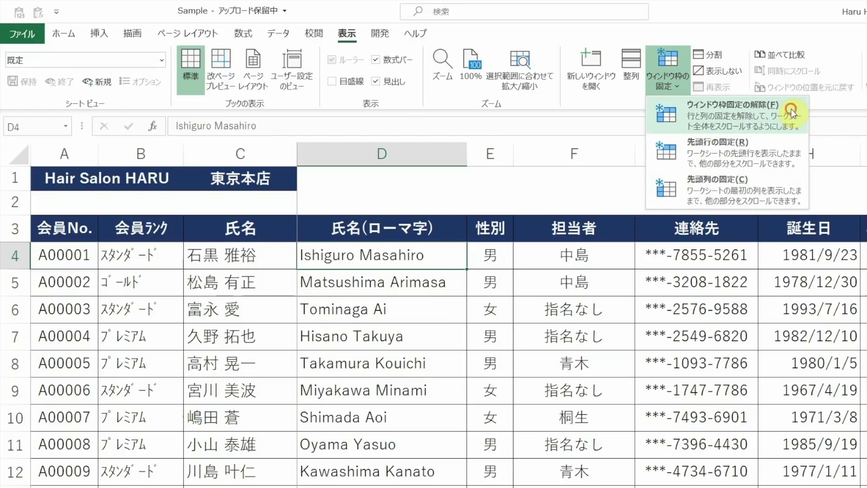
click(791, 112)
scroll(595, 347, down, 4)
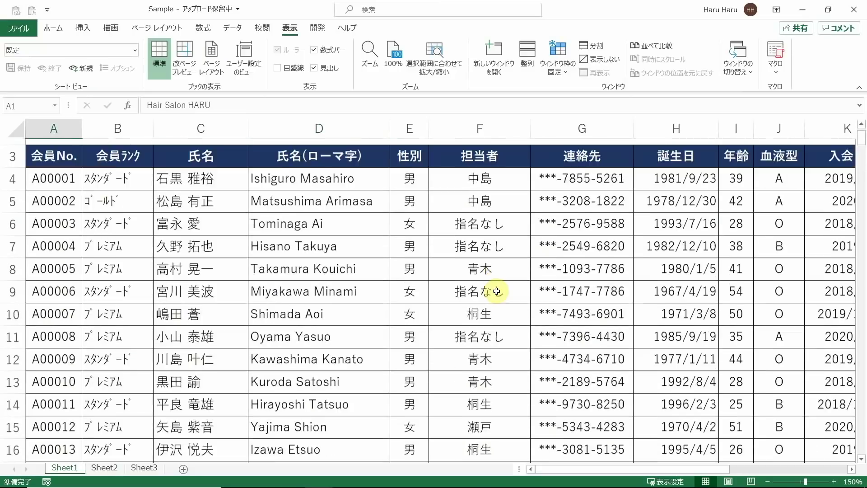
scroll(496, 291, up, 1)
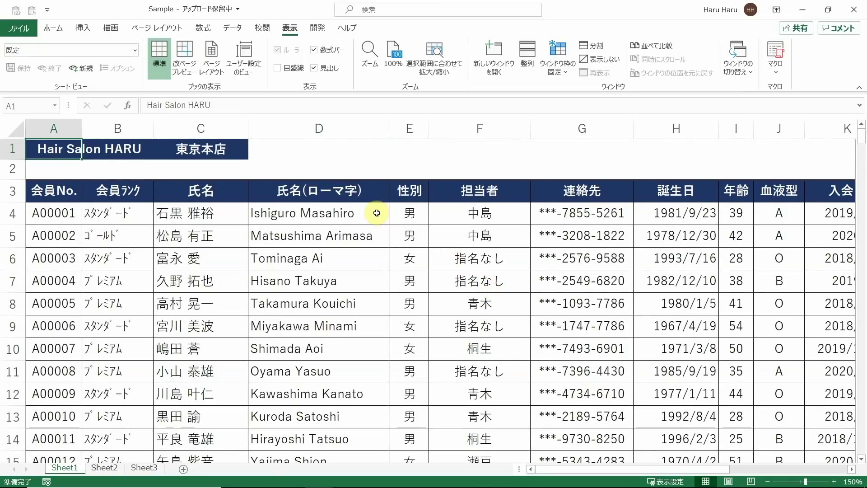
Split Sheet1 into four panes at cell D4 and move the dividers to below row 7 and after column D
click(377, 213)
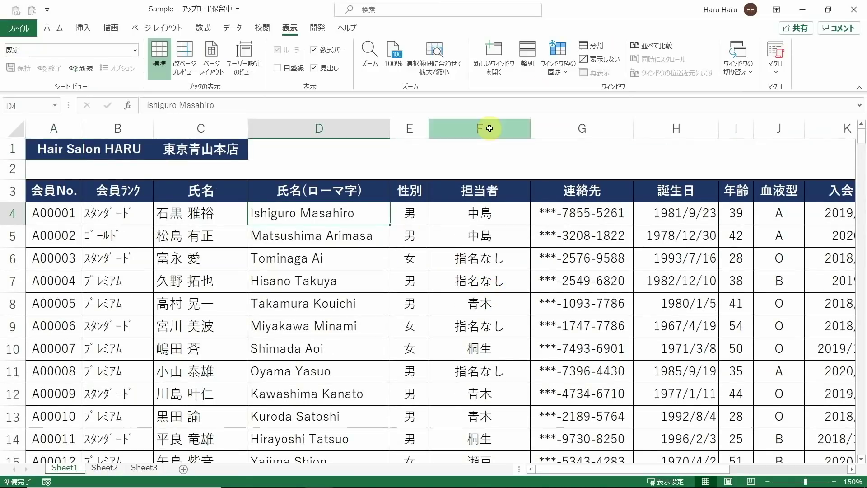
click(601, 47)
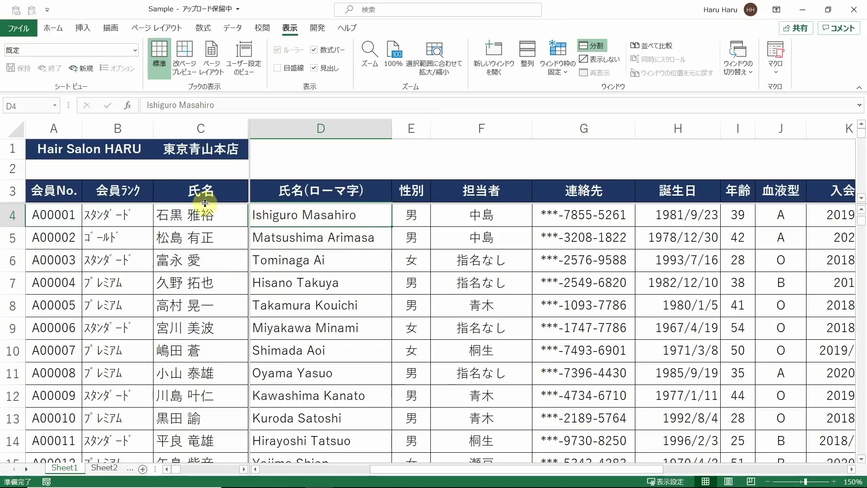
drag(205, 203, 217, 294)
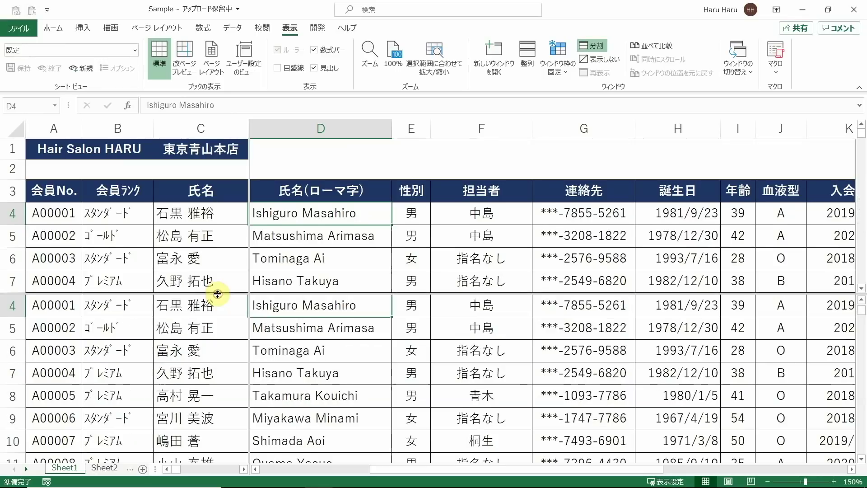
drag(249, 262, 390, 278)
Compare distant rows and columns across the split panes, selecting cell F38, and remove the split
scroll(285, 397, down, 9)
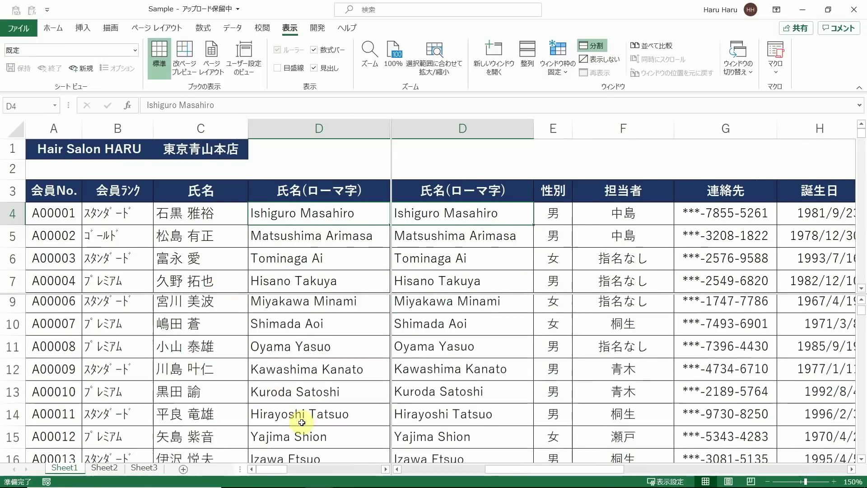
scroll(302, 422, down, 1)
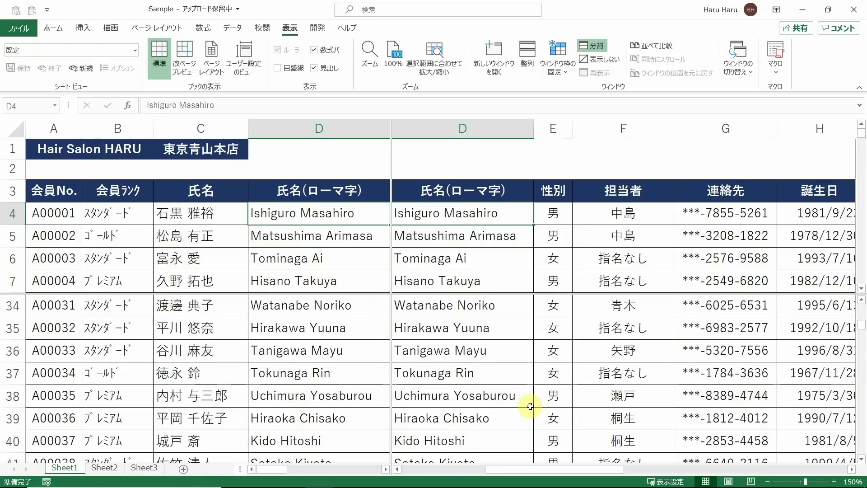
click(586, 391)
scroll(588, 393, right, 2)
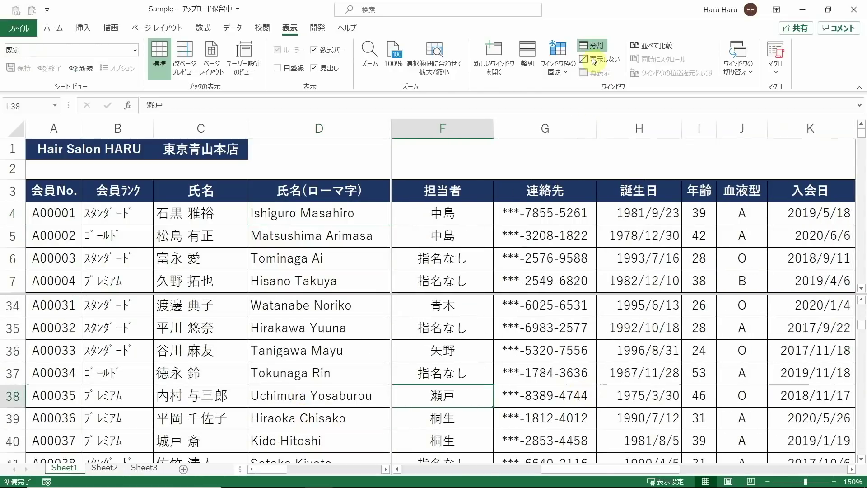
click(597, 48)
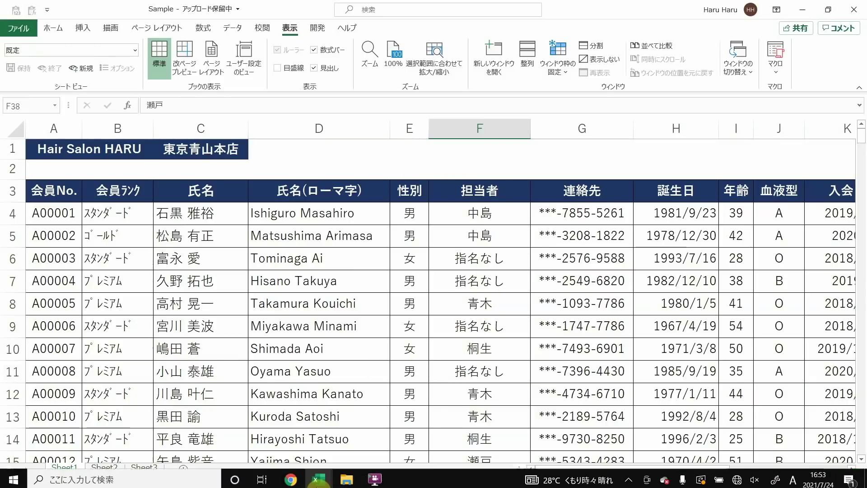
Arrange the two open workbook windows side by side with the 左右に並べて表示 option
mouse_move(322, 480)
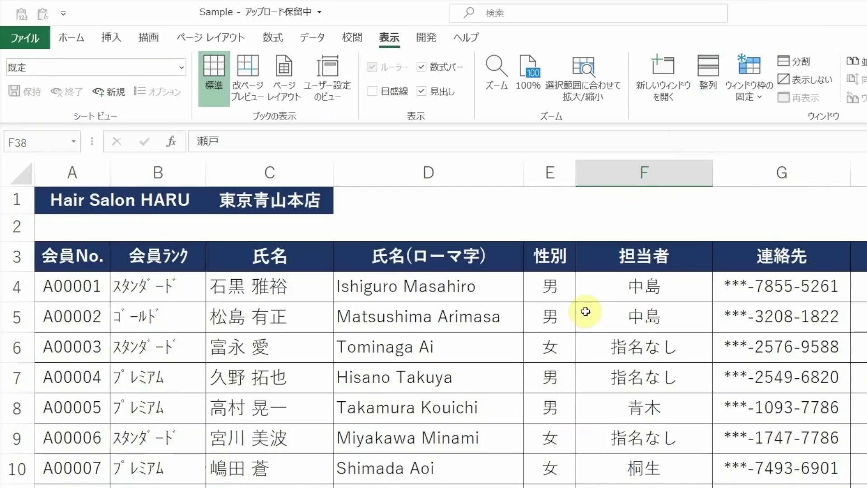
click(713, 76)
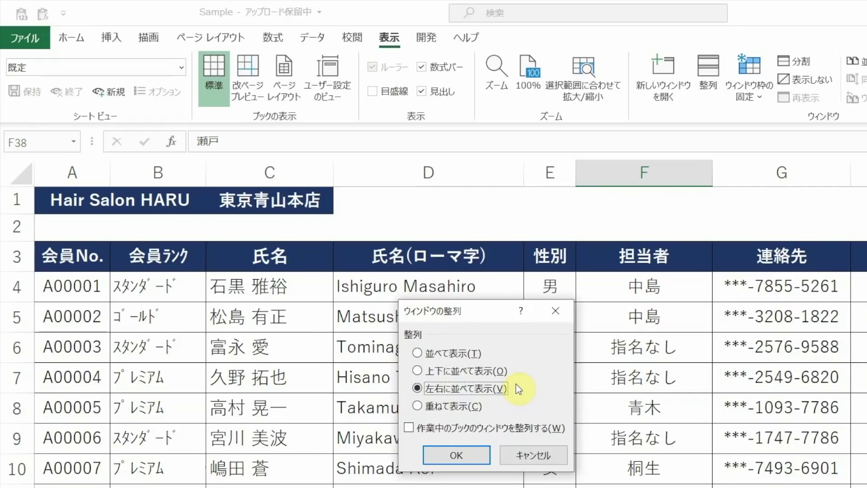
click(456, 455)
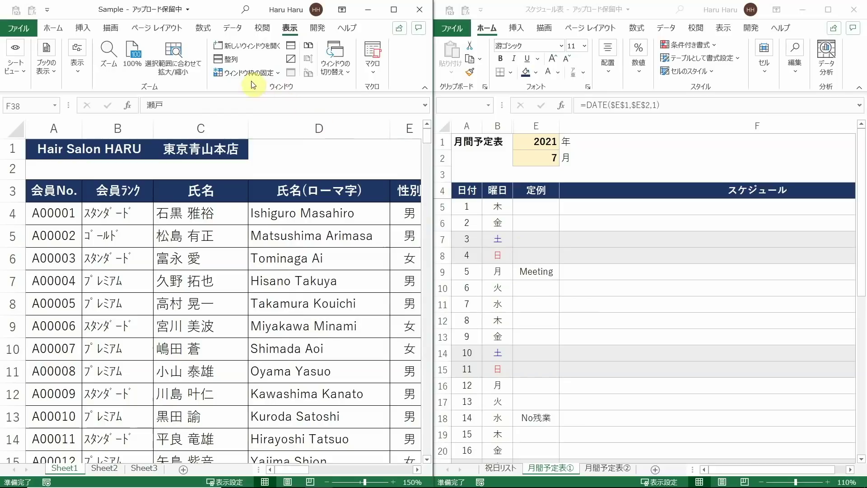
Rearrange the two workbooks one above the other with 上下に並べて表示 and try moving around in each window
click(234, 62)
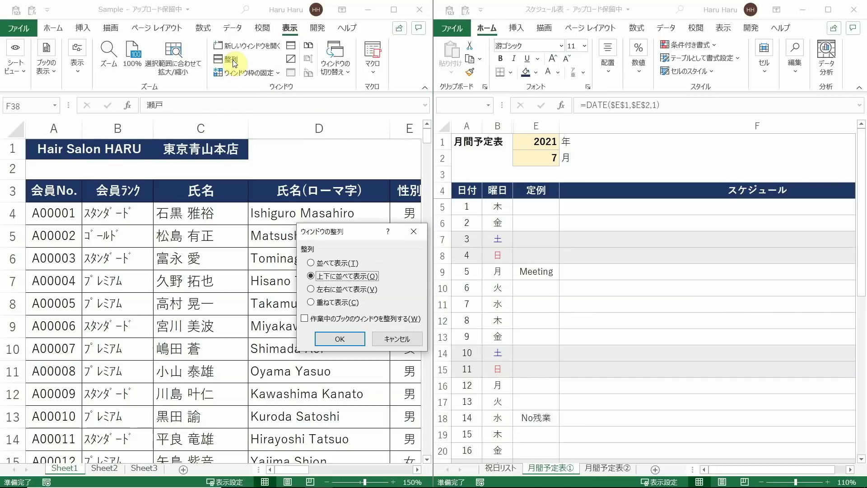
key(Return)
click(378, 189)
scroll(375, 198, down, 3)
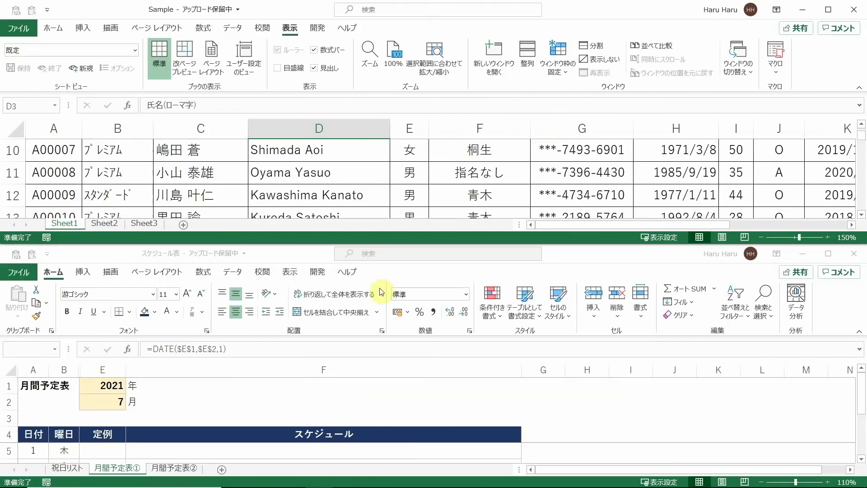
click(379, 408)
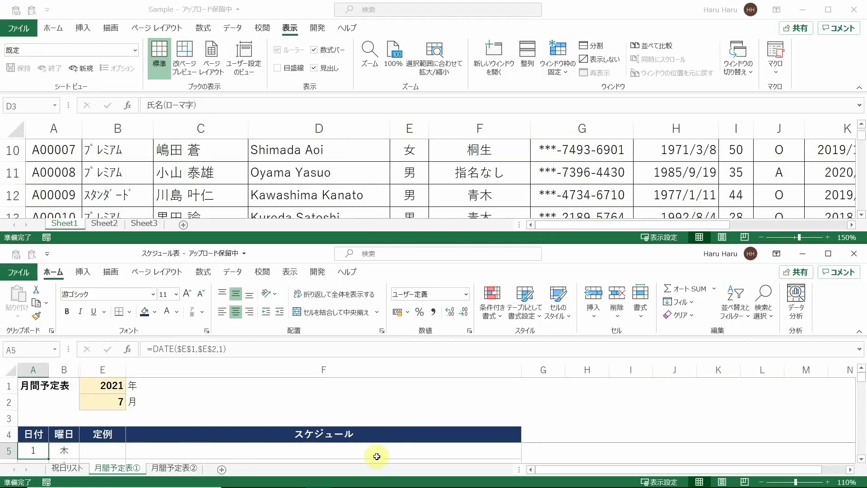
key(ctrl+Home)
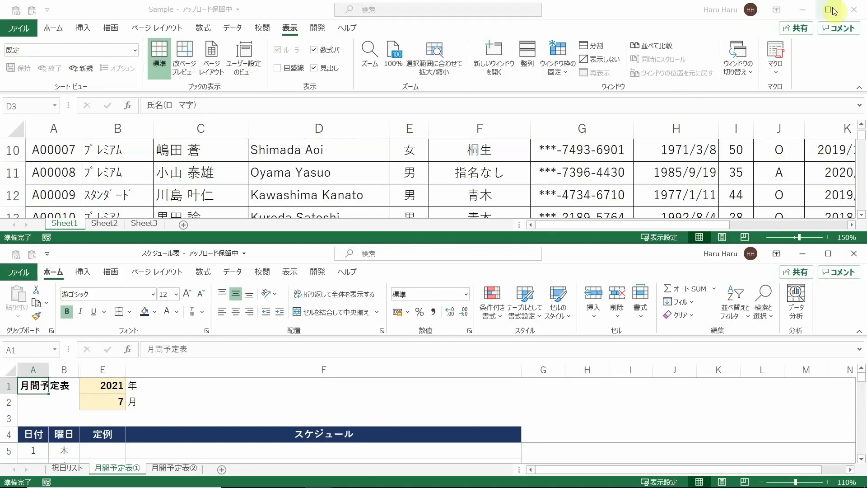
Maximize the Sample workbook, return to cell A1 and open a second window of the same workbook
click(834, 12)
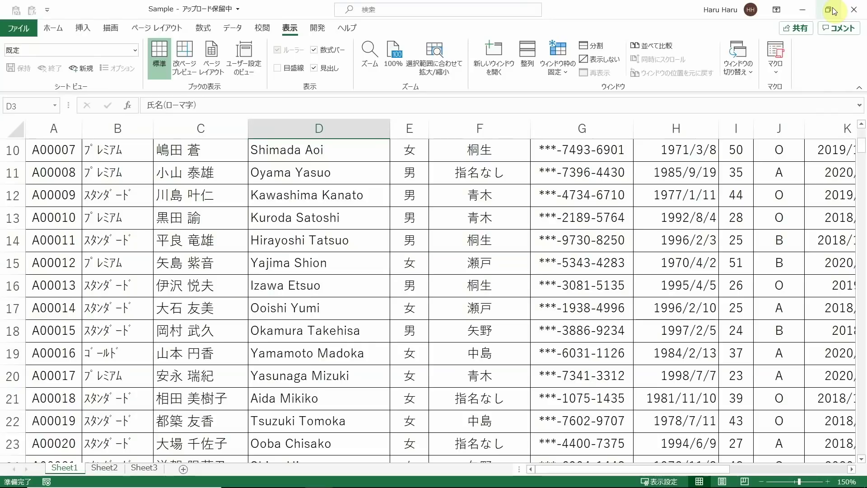
key(ctrl+Home)
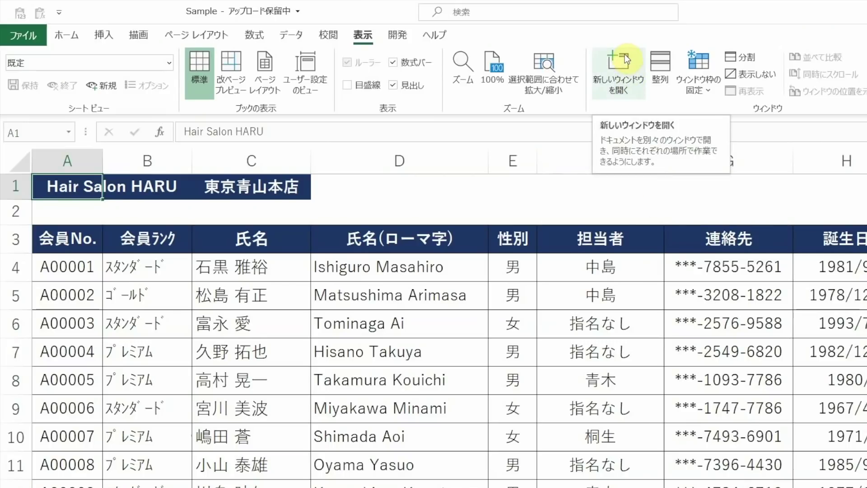
click(624, 58)
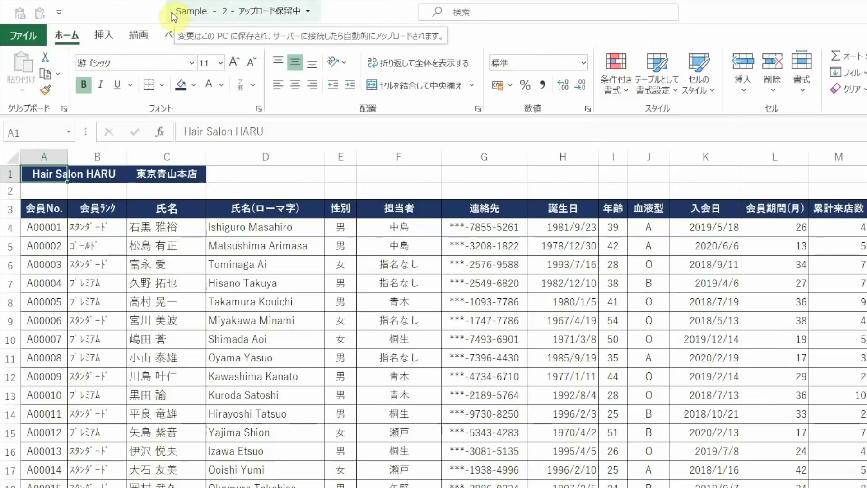
Arrange both Sample workbook windows side by side with 左右に並べて表示 and set the second window's zoom to 150%
key(alt+Tab)
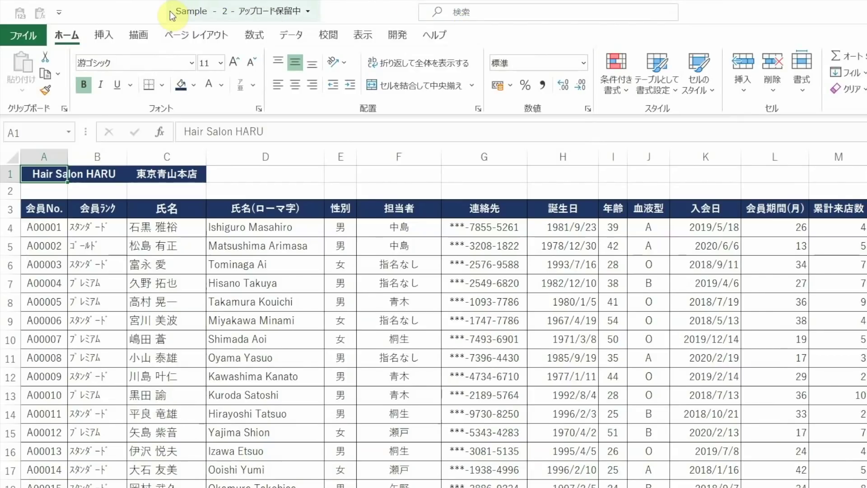
drag(156, 9, 166, 59)
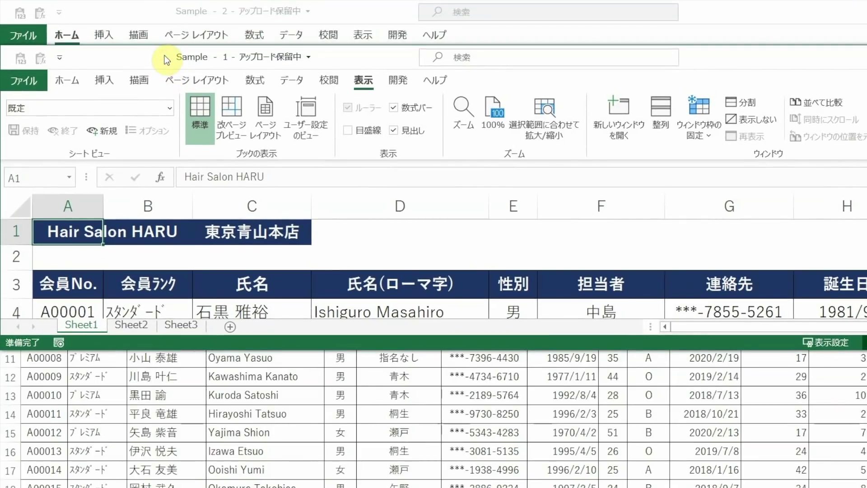
click(667, 101)
key(Down)
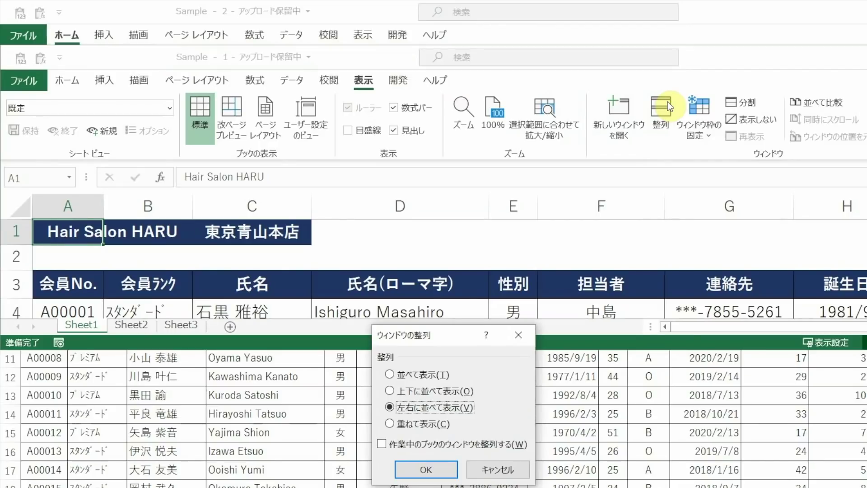
key(Return)
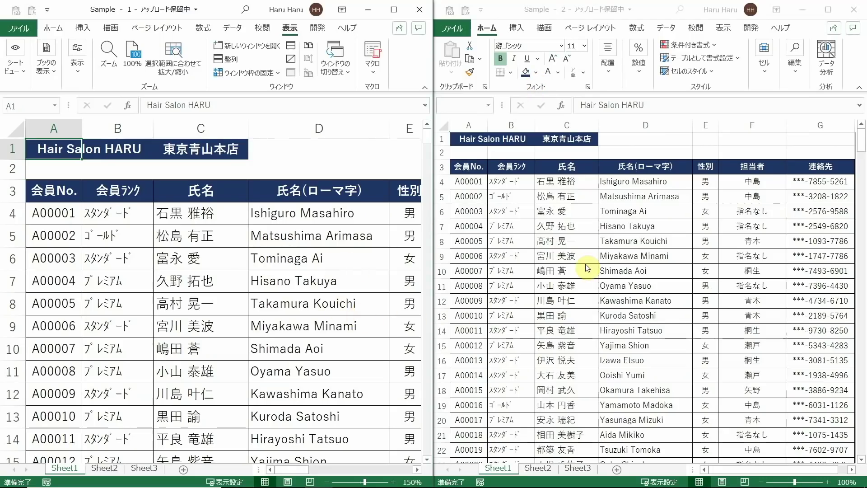
click(816, 477)
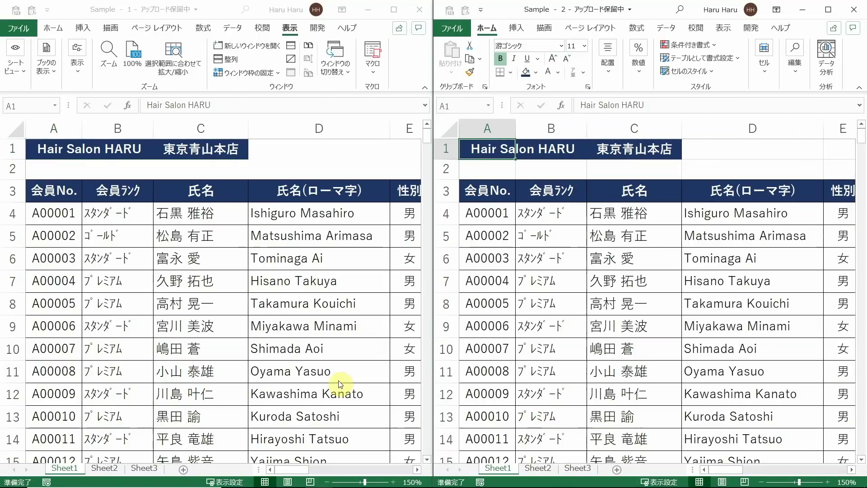
Show Sheet2 in the second window and enter OK in cell A2
click(540, 470)
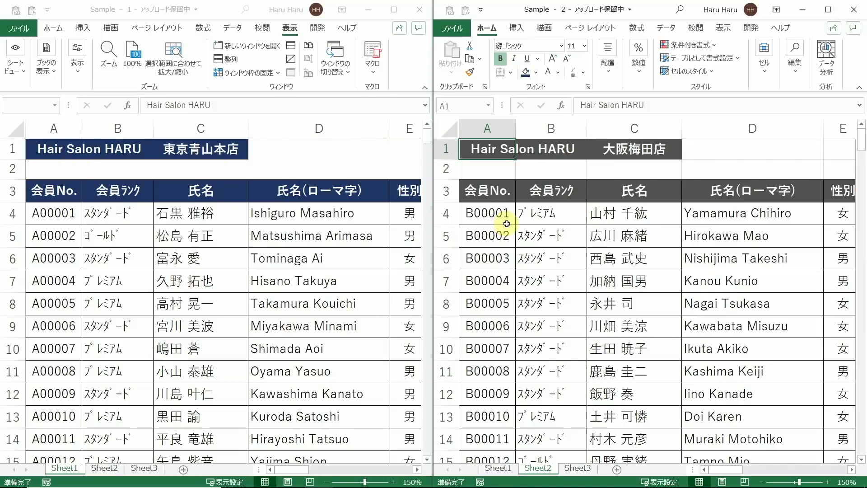
key(Down)
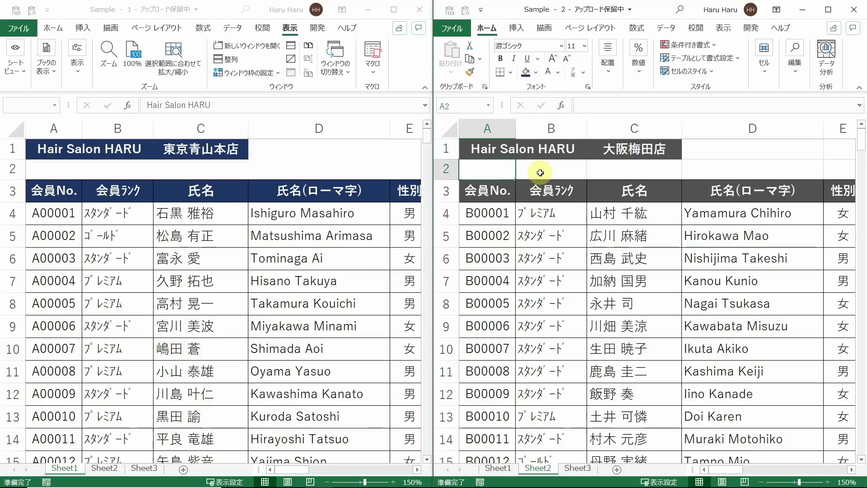
text(OK)
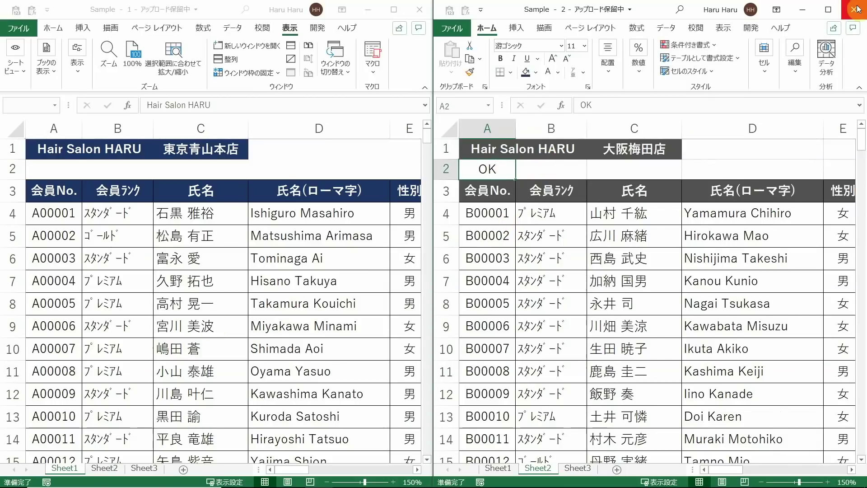
Close the second Sample window and switch between Sheet1 and Sheet2 in the remaining window to check the entry
click(853, 9)
key(ctrl+Page_Down)
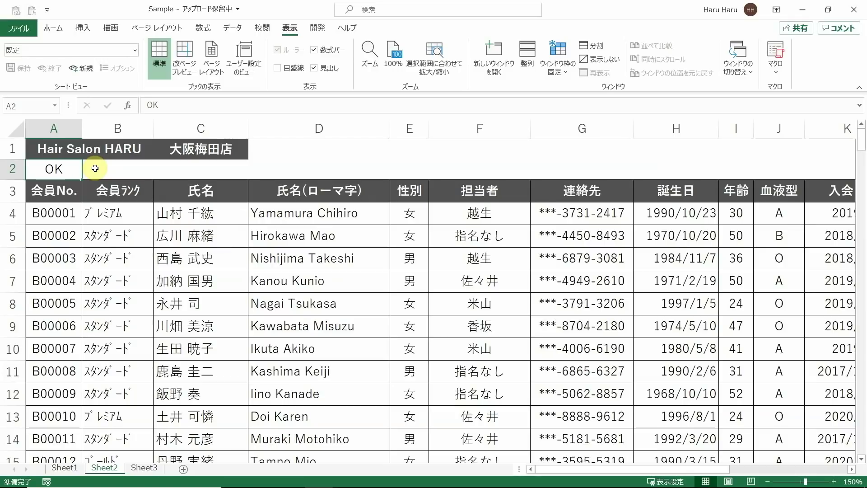
key(ctrl+Page_Up)
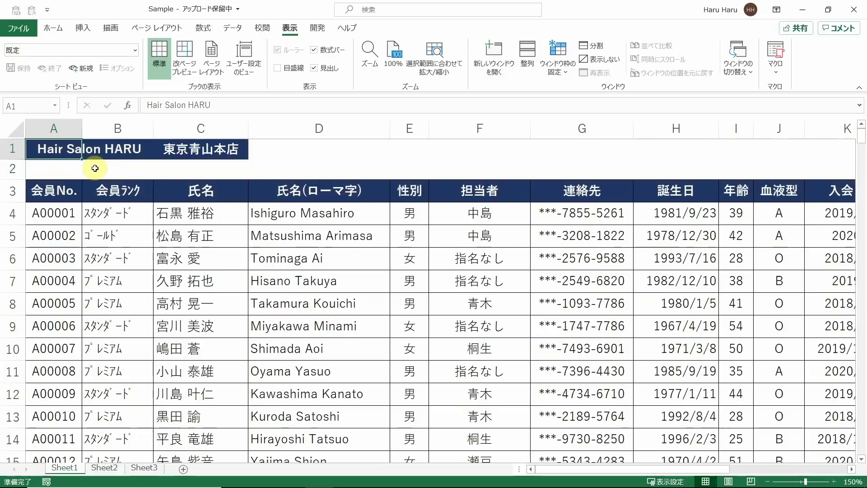
key(ctrl+Page_Down)
key(ctrl+Page_Up)
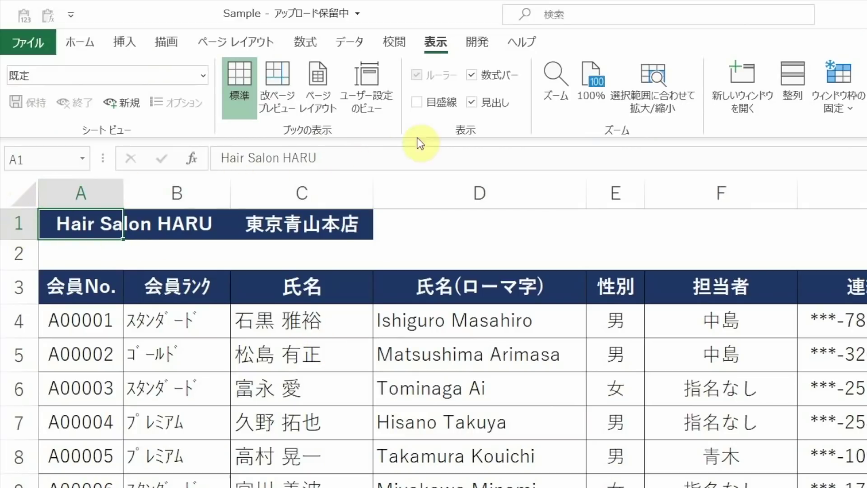
Hide the formula bar and the row and column headings
click(475, 73)
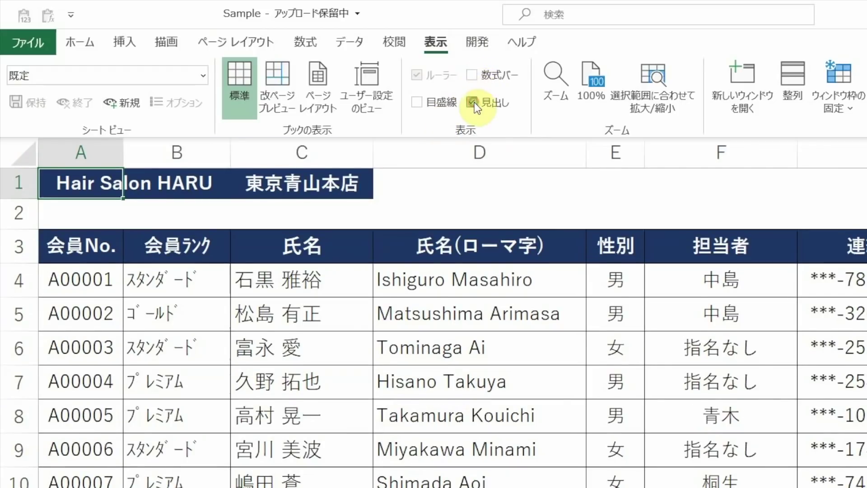
click(473, 102)
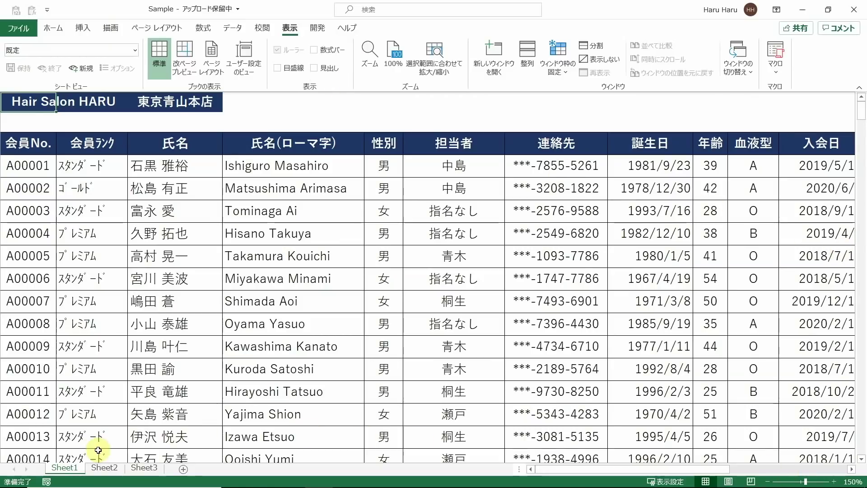
In the advanced Excel options, turn off the horizontal scroll bar, vertical scroll bar and sheet tabs for the Sample workbook
click(25, 32)
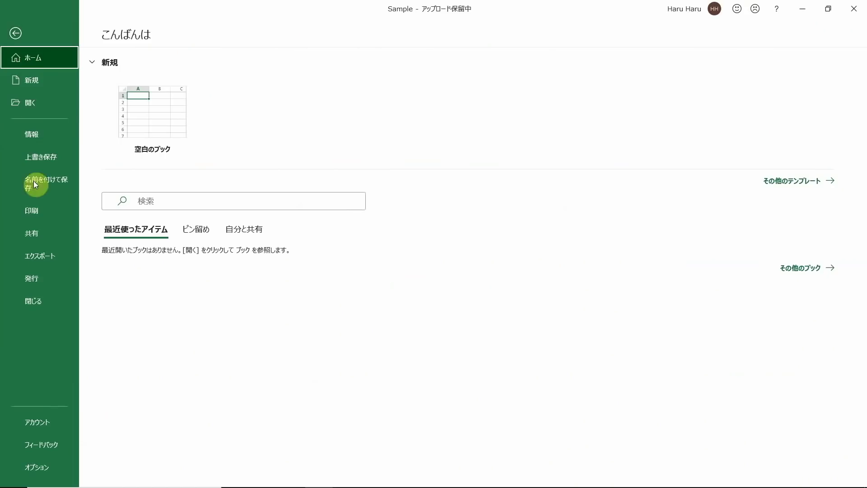
click(52, 462)
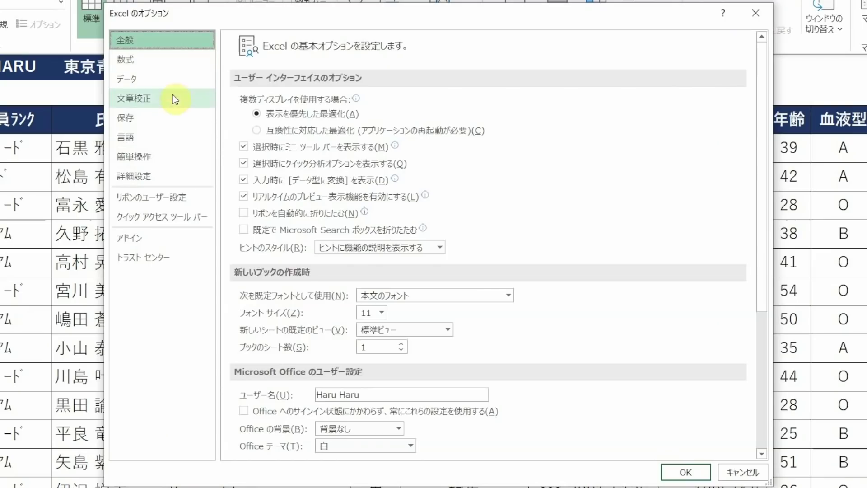
click(171, 176)
scroll(542, 380, down, 15)
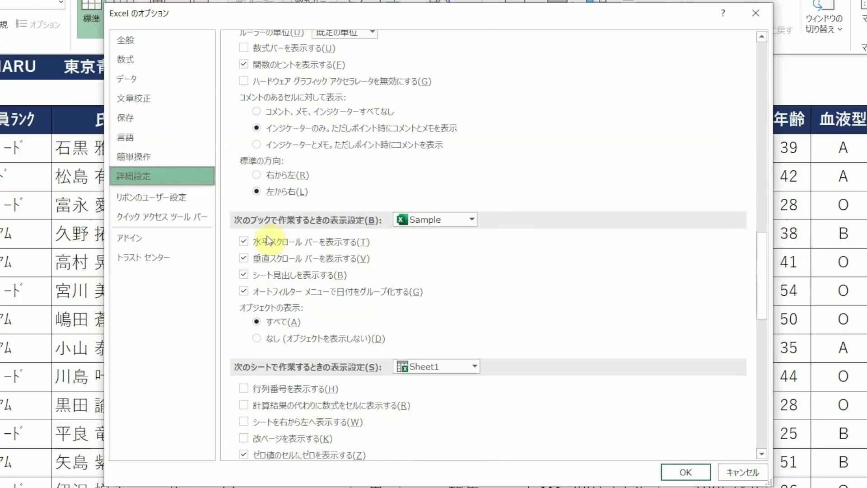
click(242, 239)
click(244, 256)
click(244, 275)
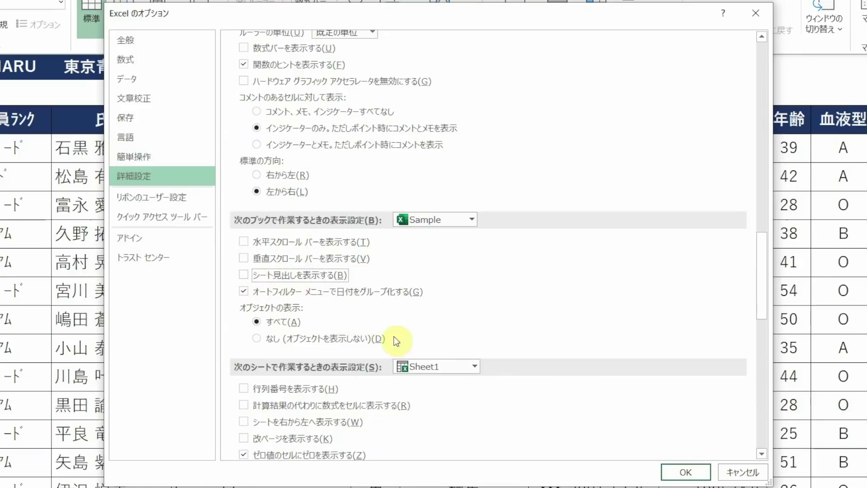
click(707, 475)
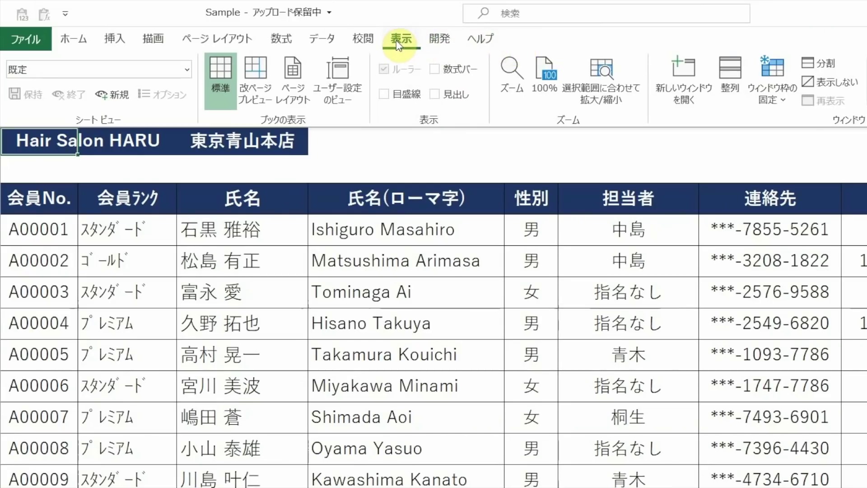
Collapse the ribbon to its tabs and set it to hide automatically with リボンを自動的に非表示にする
double_click(396, 39)
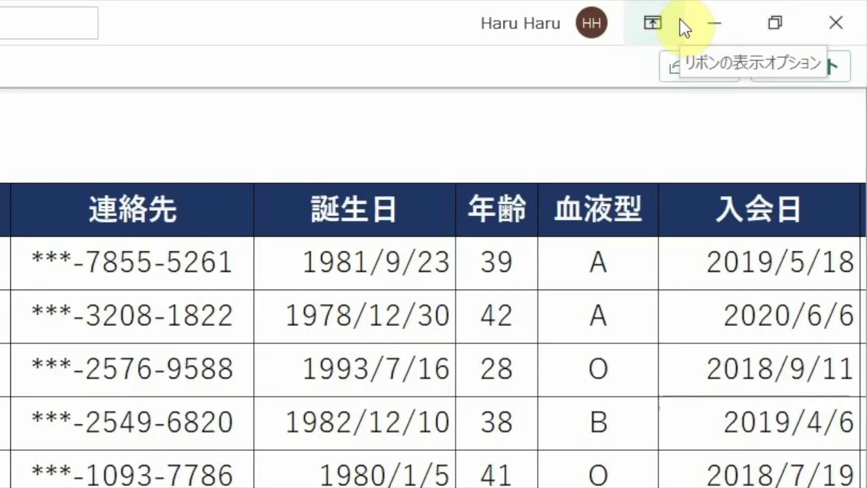
click(680, 19)
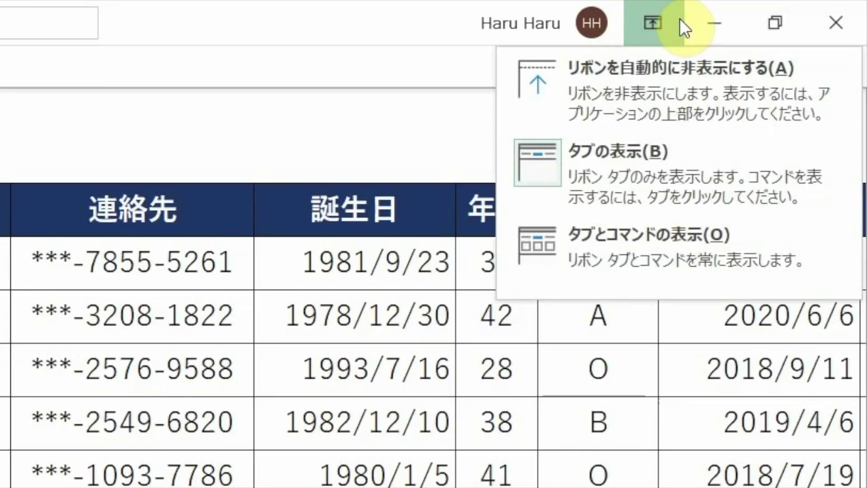
click(805, 94)
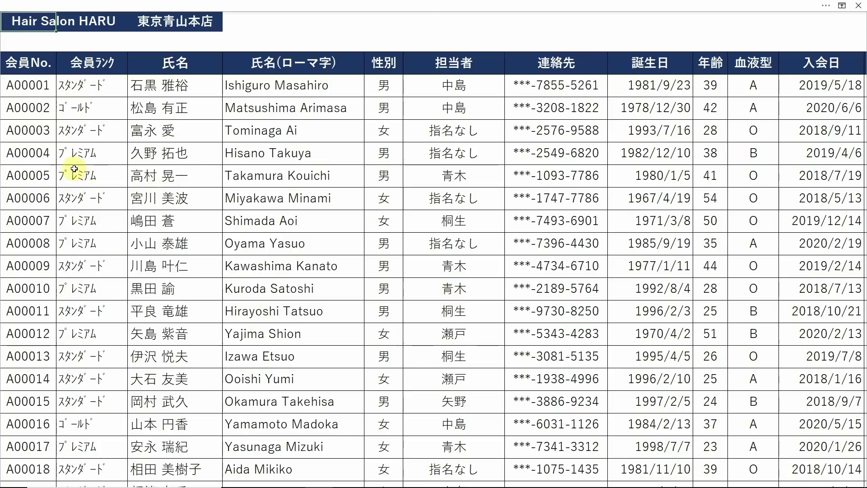
Temporarily reveal the hidden ribbon and set its display option to タブとコマンドの表示
click(694, 13)
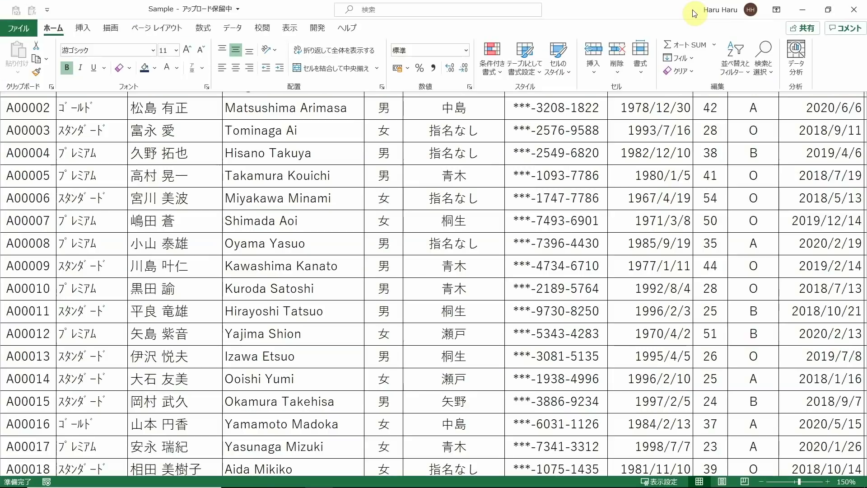
click(777, 16)
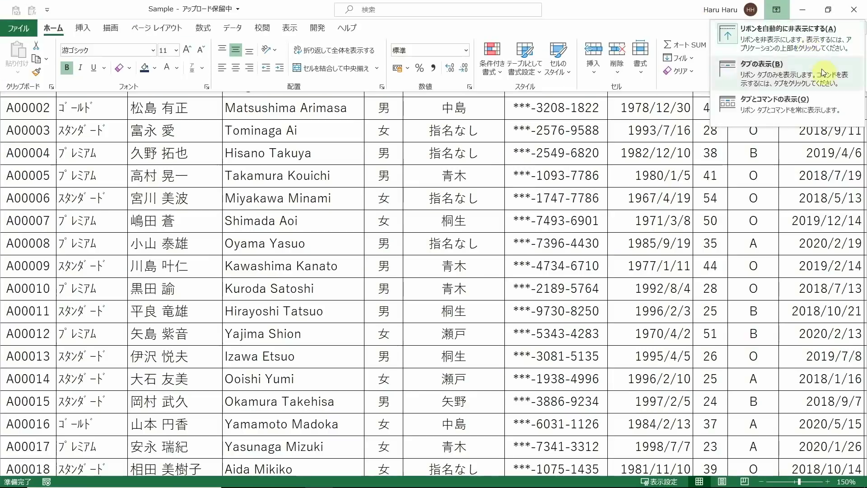
click(840, 96)
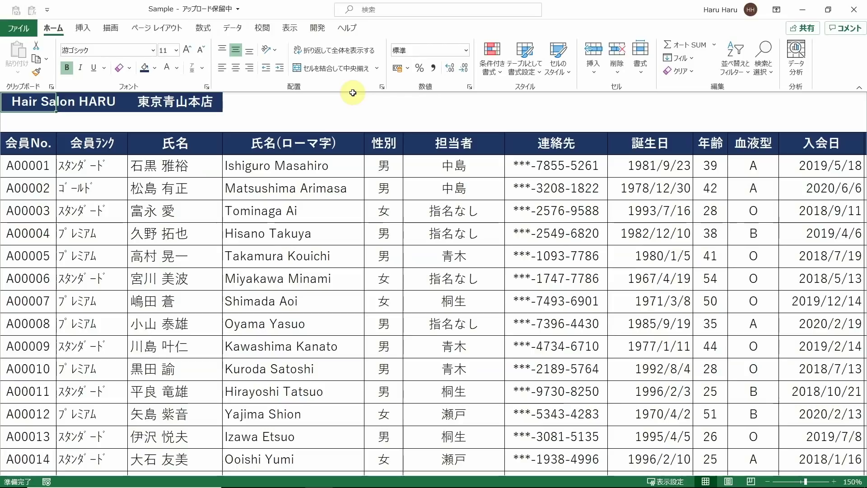
Show the formula bar and the row and column headings again
click(292, 30)
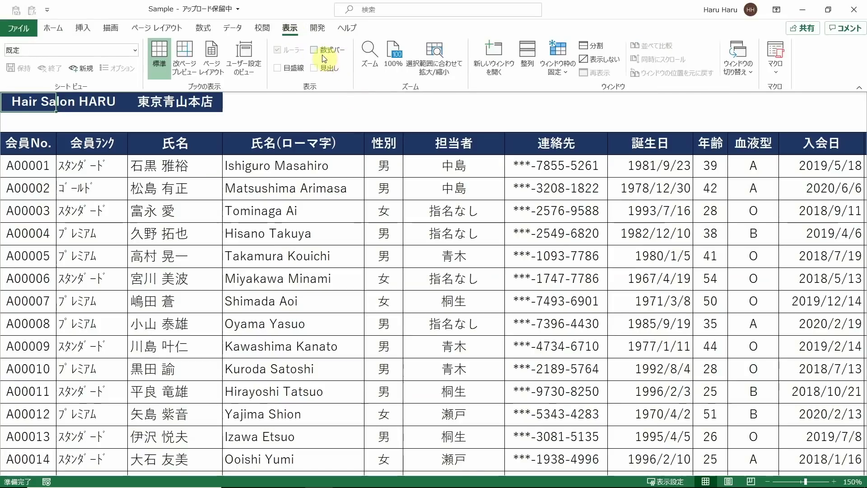
click(315, 50)
click(315, 68)
In the advanced Excel options, turn the scroll bars and sheet tabs back on for the Sample workbook
key(alt+f)
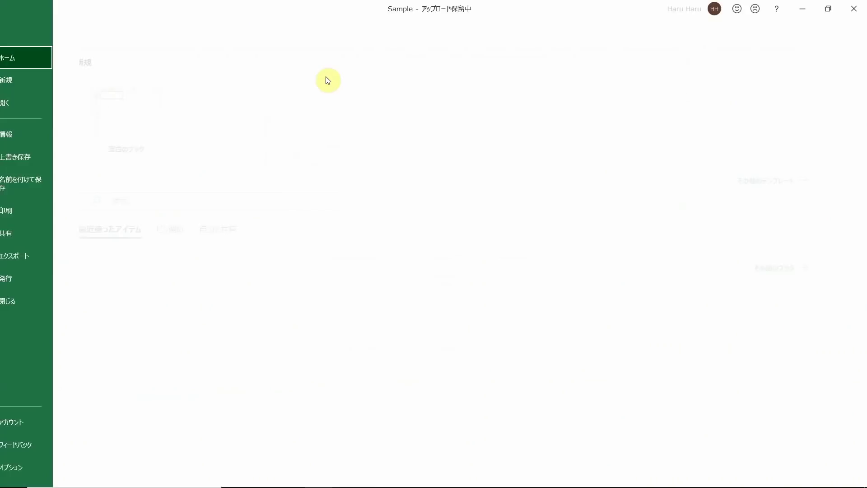
key(t)
click(235, 188)
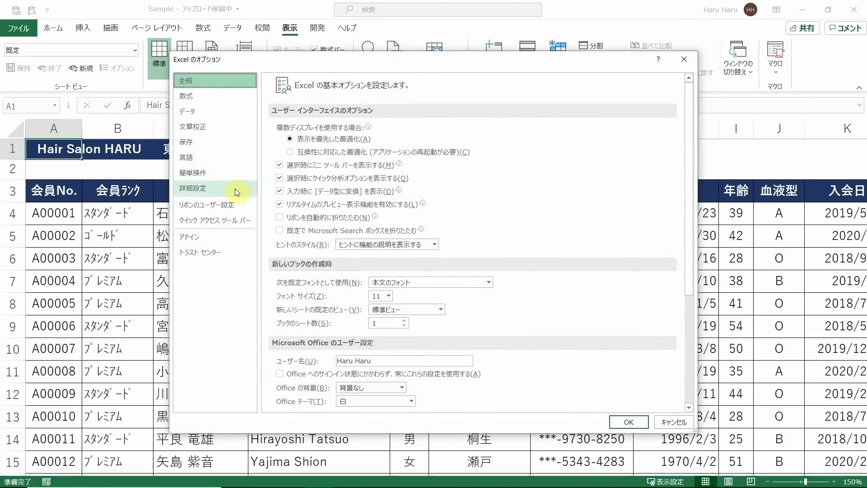
scroll(465, 329, down, 10)
click(280, 290)
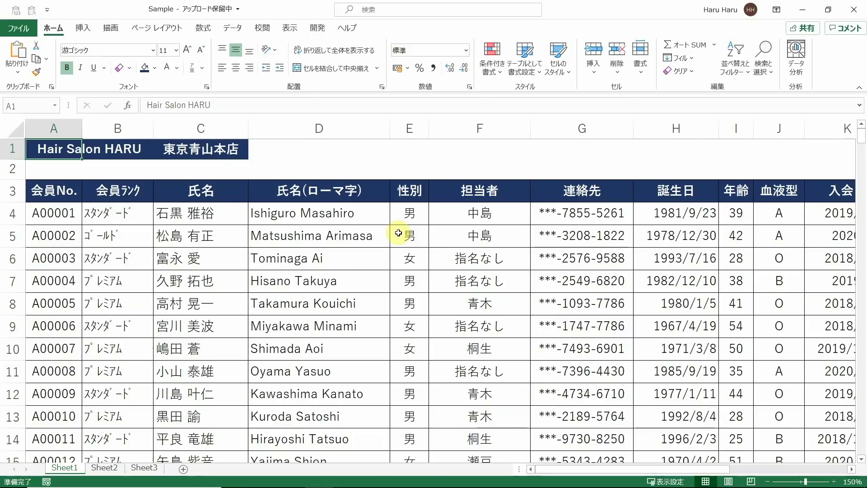
Freeze the panes at cell D4 and scroll through the table to check the fixed header rows and first three columns
click(372, 211)
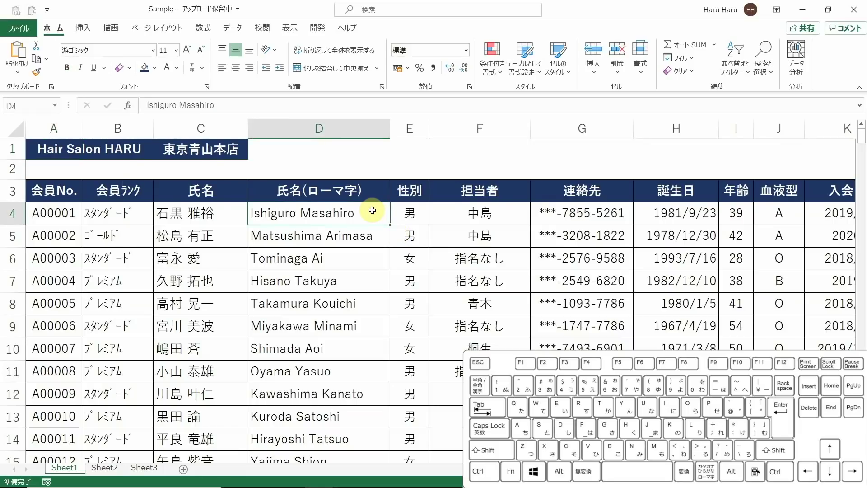
key(alt)
key(w)
key(f)
key(f)
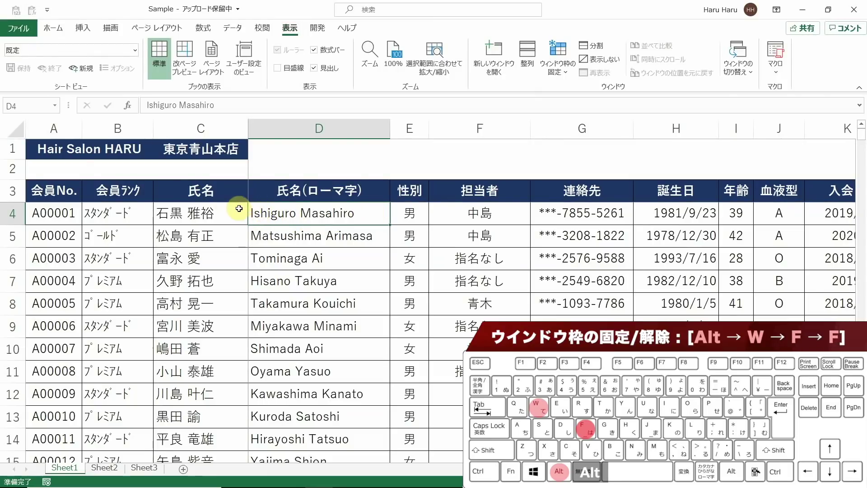
scroll(359, 260, down, 1)
scroll(360, 259, right, 1)
scroll(432, 322, down, 2)
scroll(432, 322, right, 3)
scroll(281, 219, down, 1)
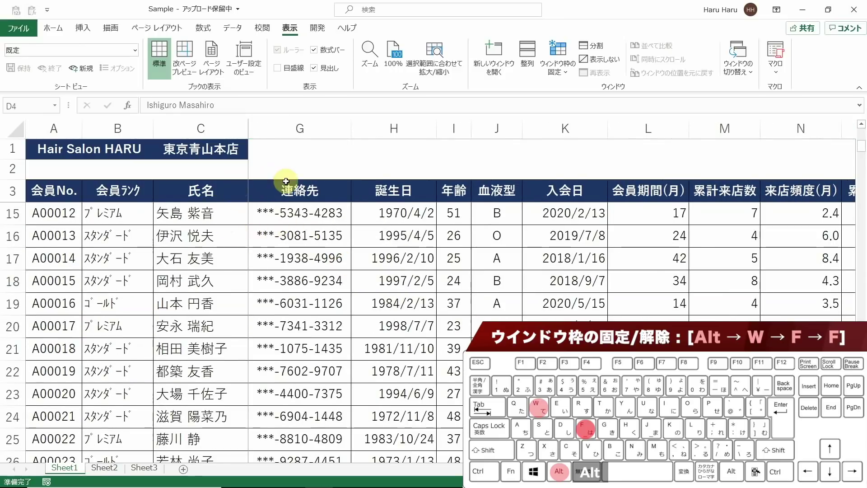
Unfreeze the panes, check that the whole sheet scrolls, and return to cell A1
key(alt)
key(w)
key(f)
key(f)
scroll(270, 250, down, 1)
scroll(270, 251, down, 2)
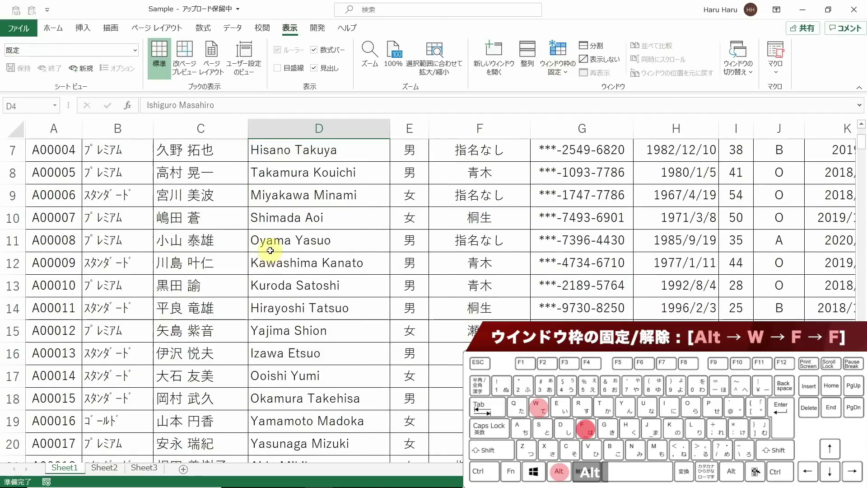
scroll(270, 251, right, 3)
key(ctrl+Home)
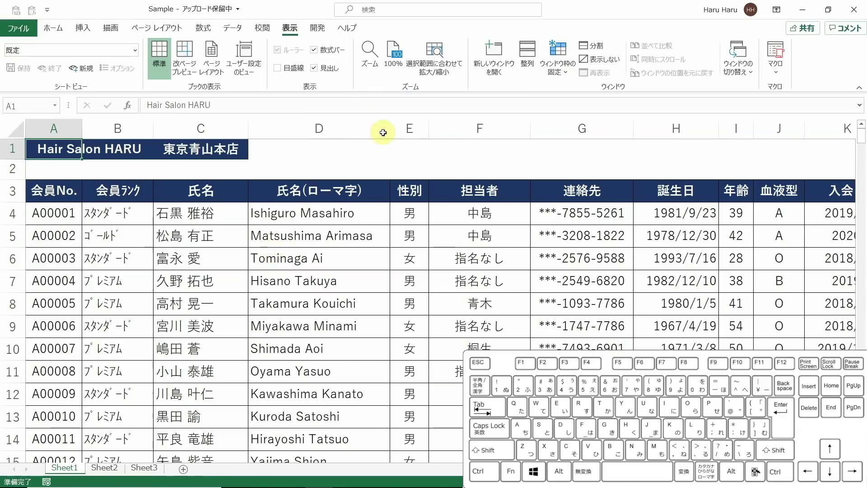
Open a second window of the Sample workbook and arrange the open windows side by side (左右に並べて表示)
click(499, 51)
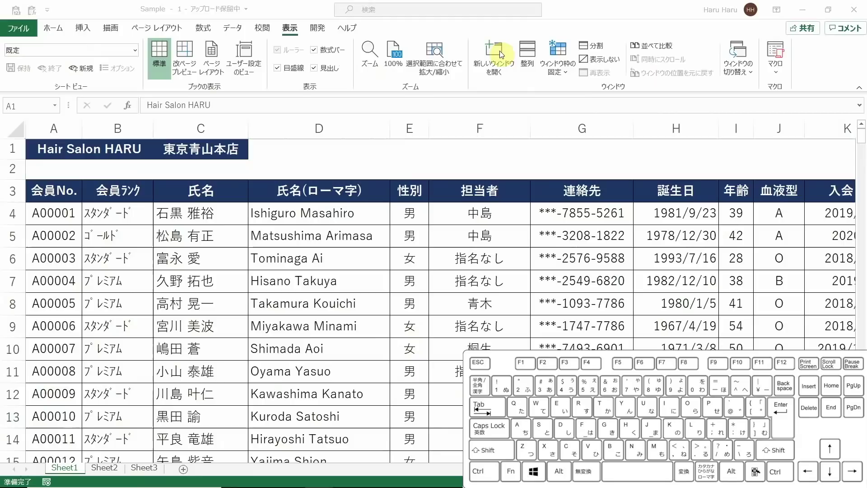
key(alt)
key(w)
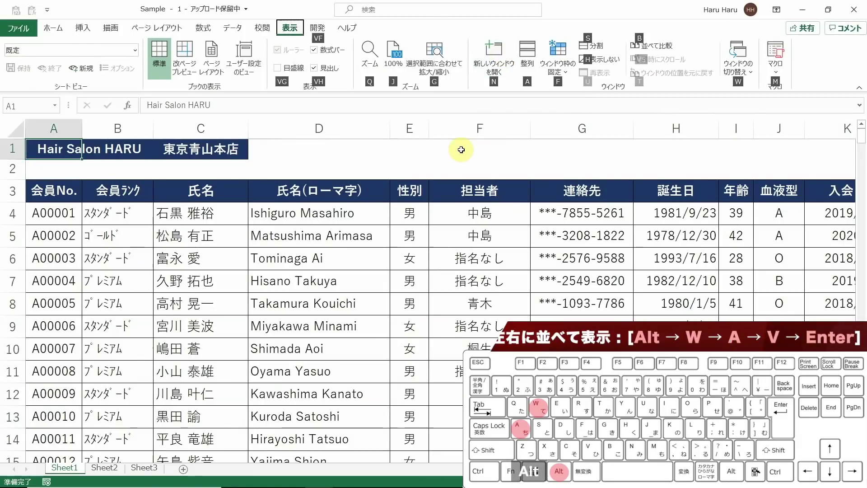
key(a)
key(v)
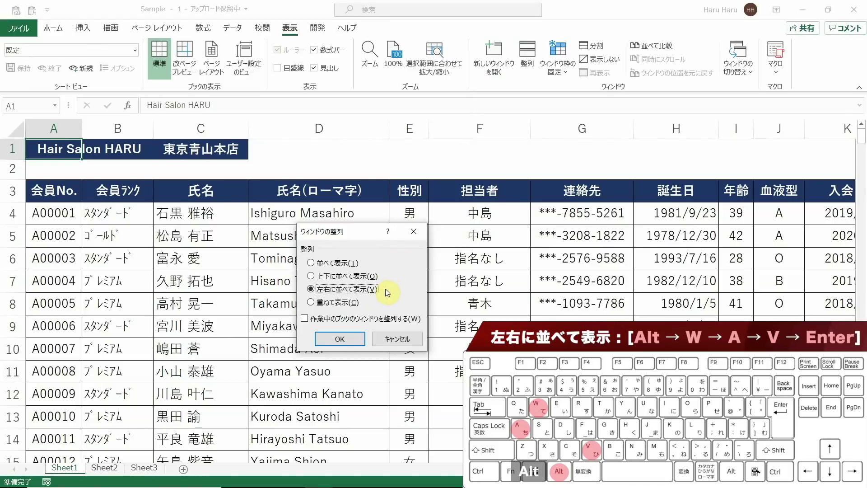
key(Return)
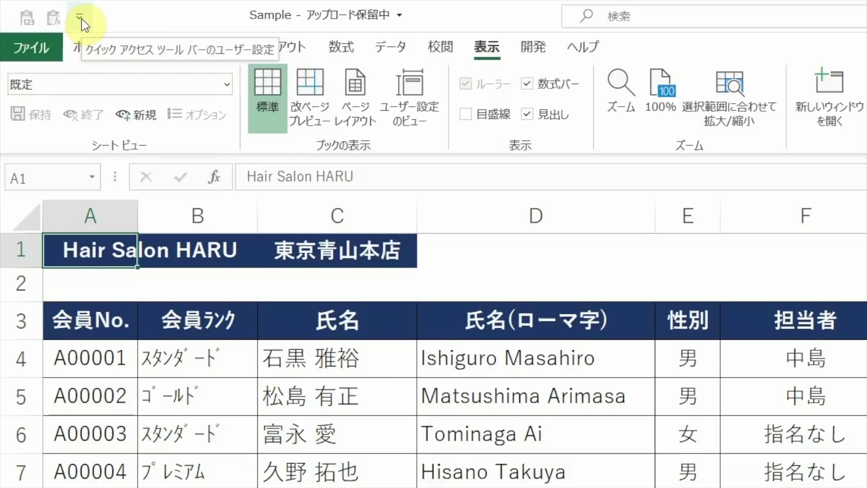
Add the Freeze Panes command (ウィンドウ枠の固定) from the View tab commands to the Quick Access Toolbar
click(81, 20)
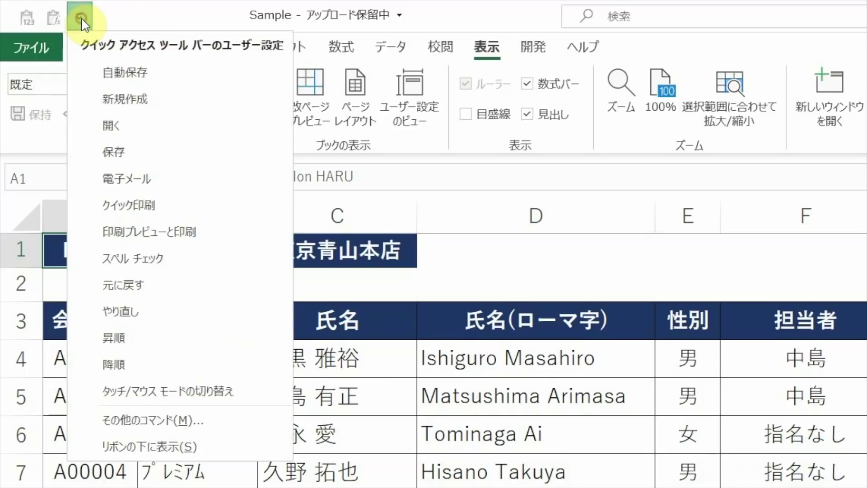
click(238, 426)
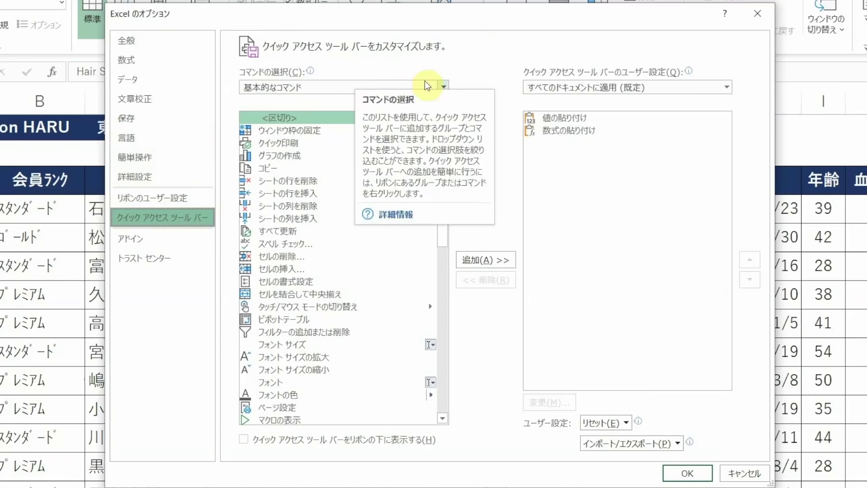
click(444, 88)
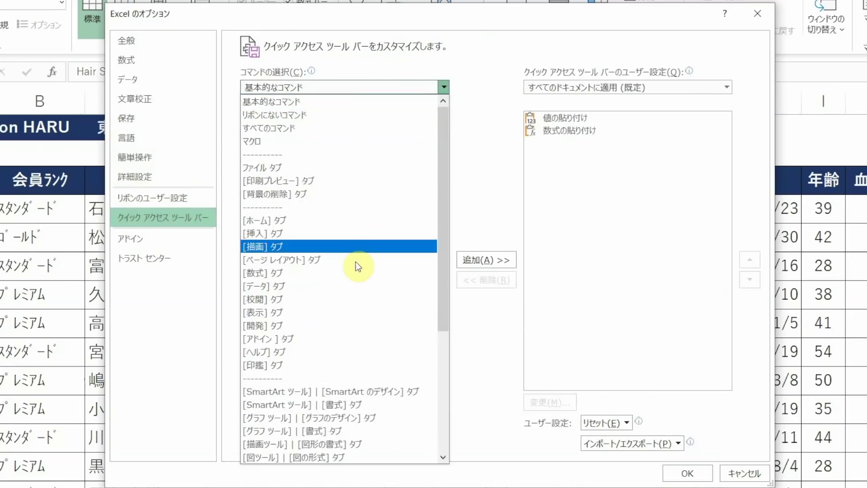
click(327, 312)
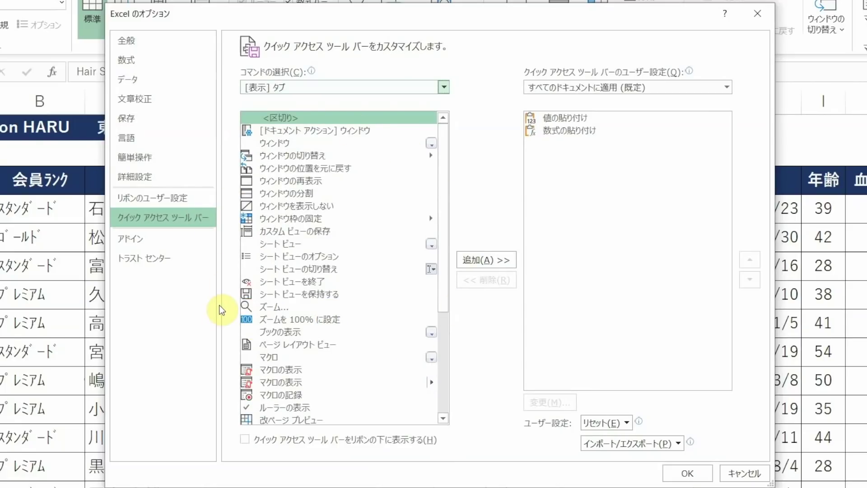
click(327, 218)
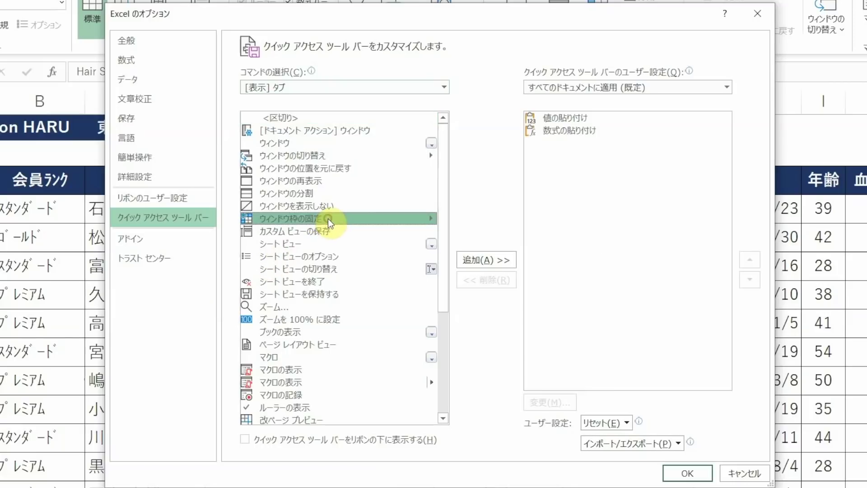
click(487, 261)
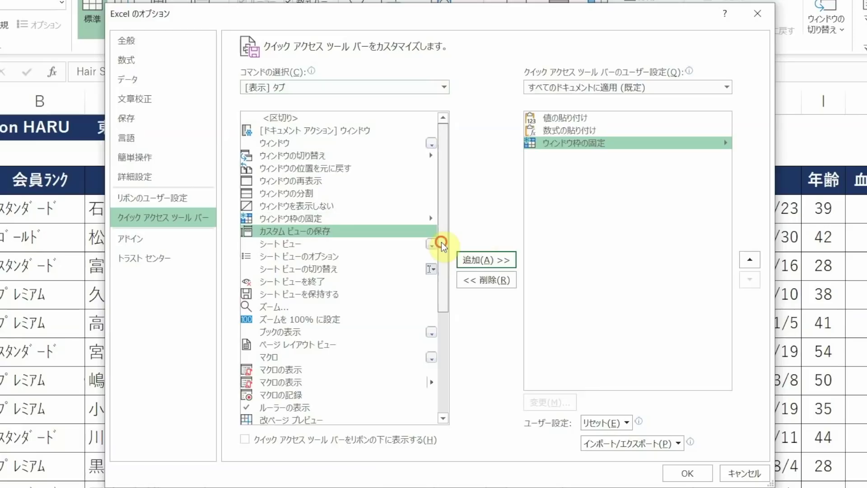
Add the Arrange All command (整列) to the Quick Access Toolbar and apply the customization
drag(444, 247, 437, 348)
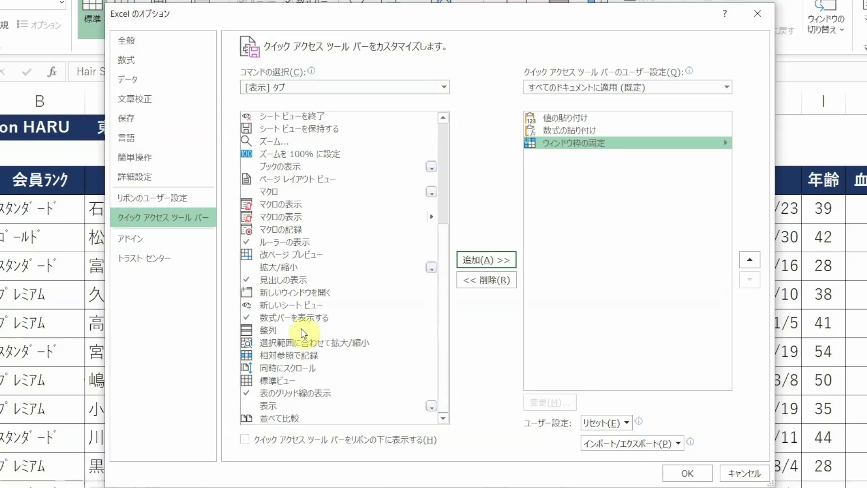
click(301, 331)
click(492, 261)
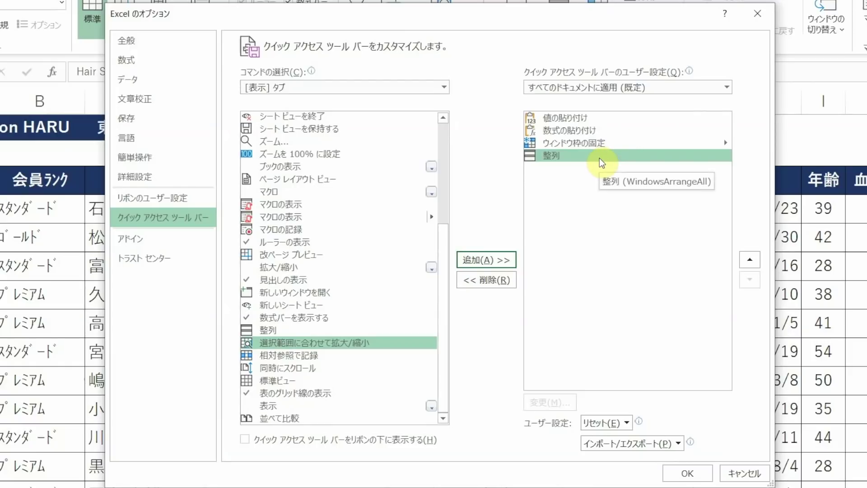
click(703, 475)
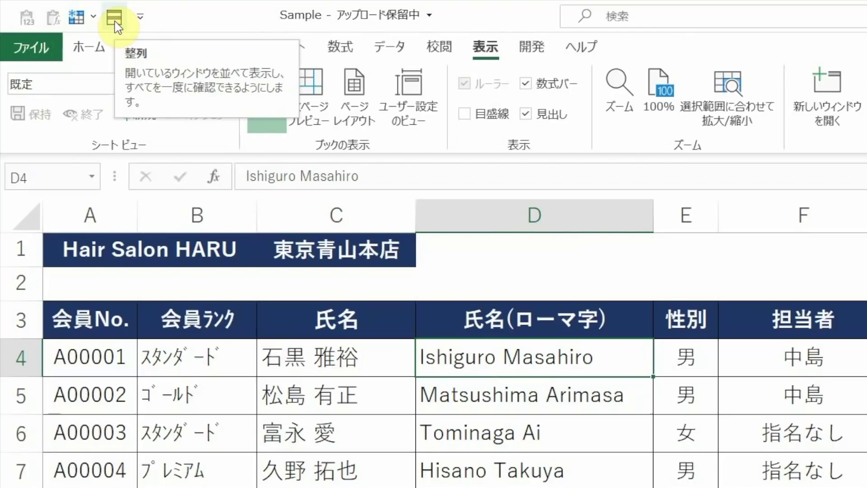
Freeze the panes at cell D4 with the newly added quick access command and scroll through the table to check the result
click(77, 19)
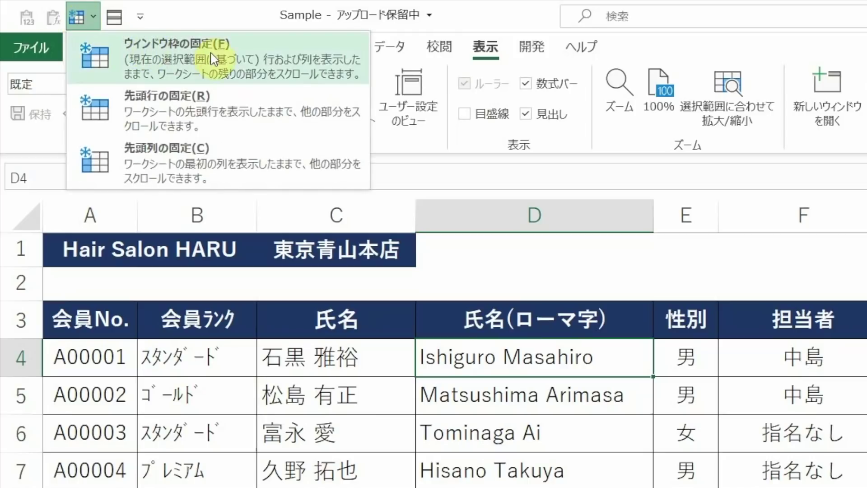
click(267, 60)
scroll(424, 296, down, 3)
scroll(425, 296, right, 2)
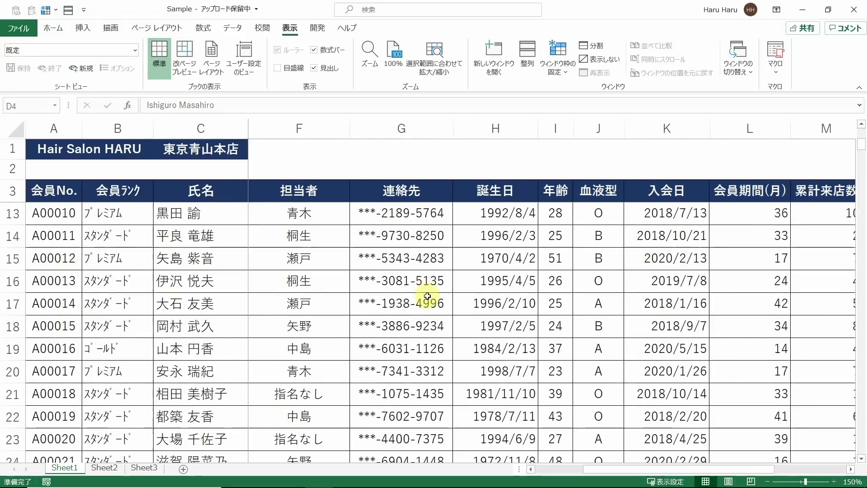
scroll(427, 296, down, 2)
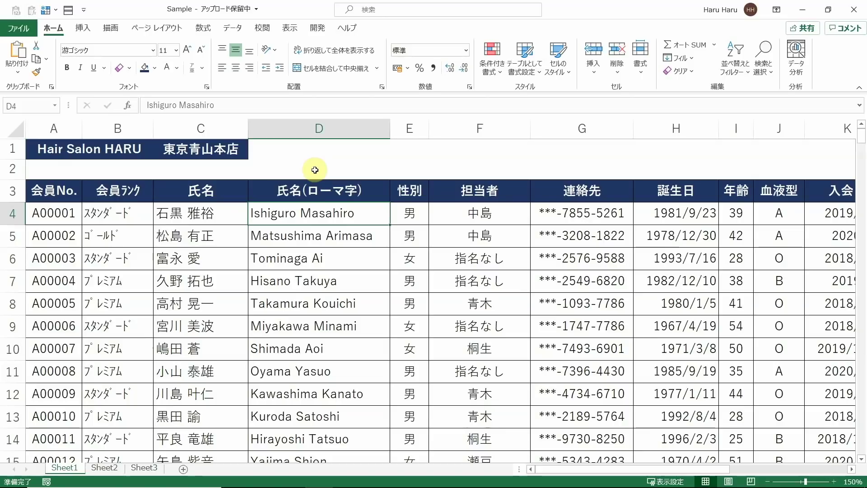
Move through the workbook's sheets from Sheet1 past Sheet2 to Sheet3
key(ctrl+Page_Down)
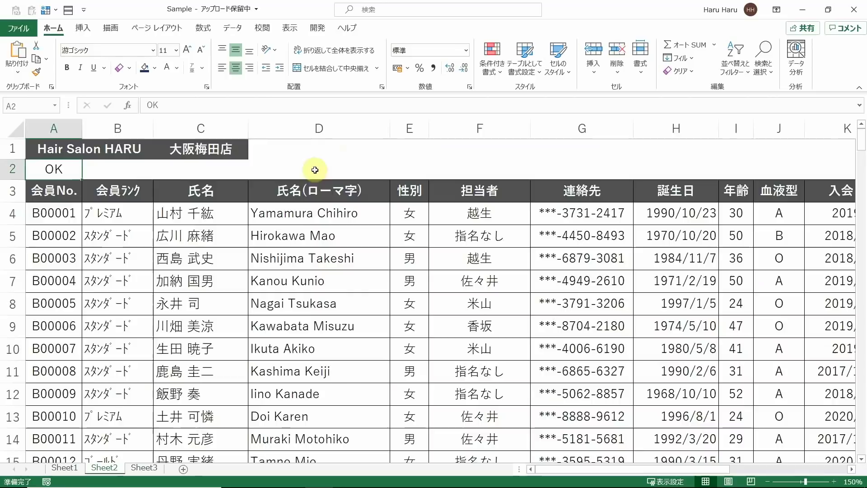
key(ctrl+Page_Down)
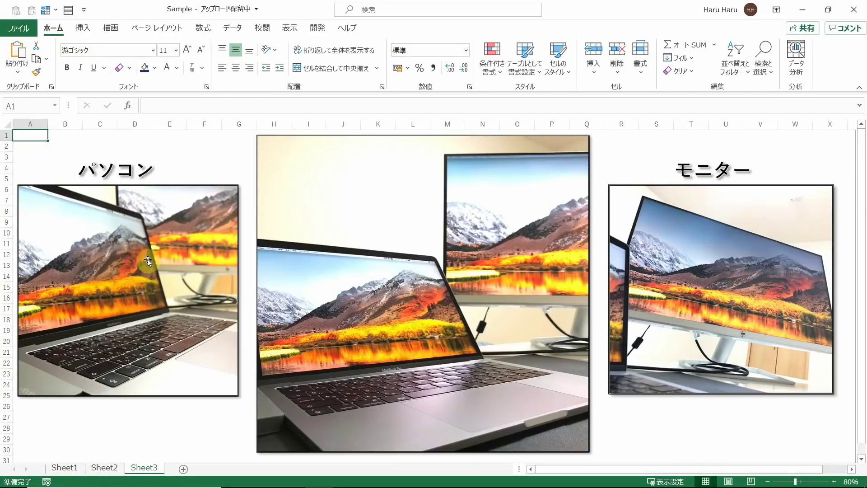